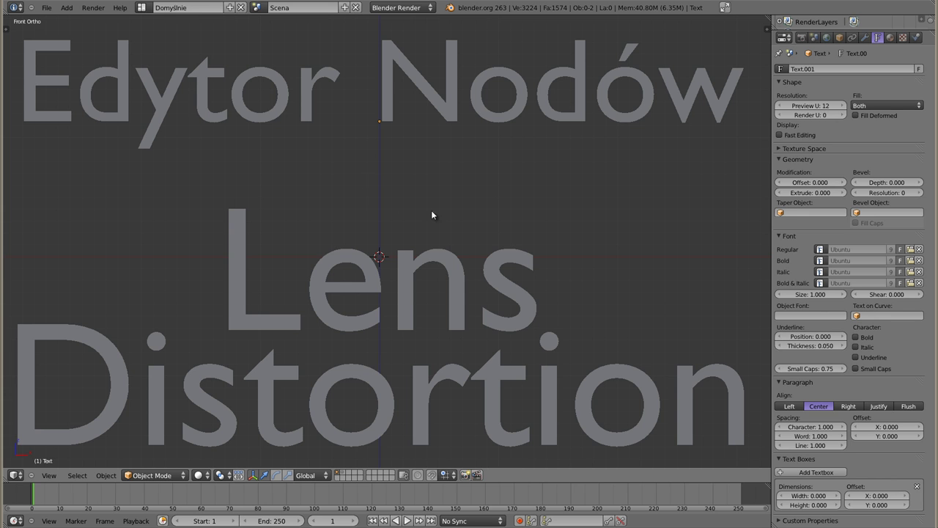
# Delete the 'Lens Distortion' and 'Edytor Nodów' title text objects from the viewport
pyautogui.rightClick(352, 247)
pyautogui.press('Escape')
pyautogui.rightClick(424, 297)
pyautogui.press('x')
pyautogui.click(385, 269)
pyautogui.rightClick(387, 108)
pyautogui.press('x')
pyautogui.click(387, 114)
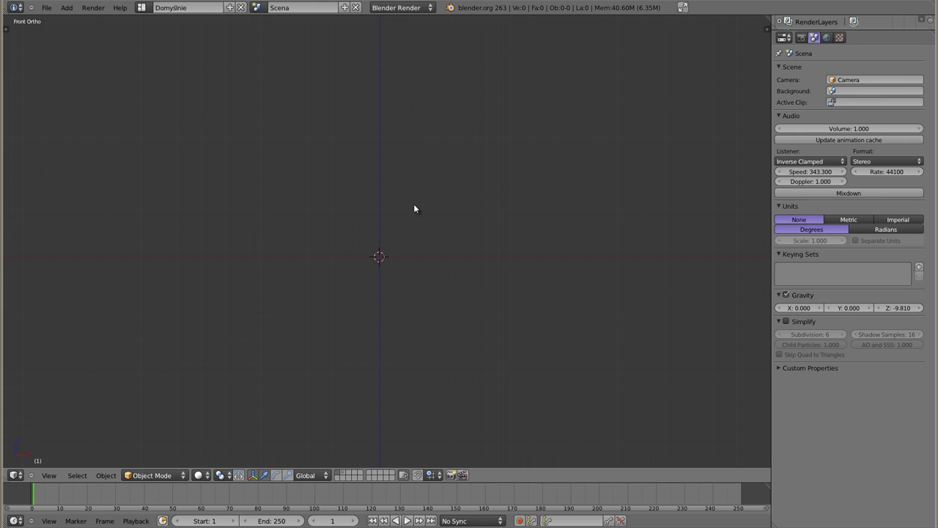
# Load the monkey-on-a-stick scene and frame it, orbiting to view from above
pyautogui.press('1')
pyautogui.press('Home')
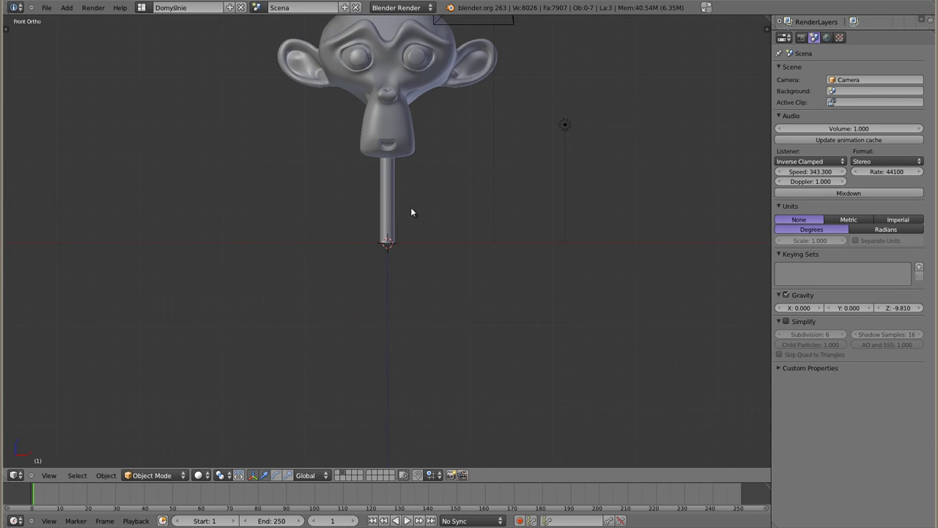
pyautogui.scroll(-2, 430, 287)
pyautogui.moveTo(430, 287)
pyautogui.mouseDown(button='middle')
pyautogui.moveTo(418, 266)
pyautogui.moveTo(346, 323)
pyautogui.moveTo(351, 300)
pyautogui.mouseUp(button='middle')
# Render the scene with F12, then turn the main area into a Node Editor
pyautogui.press('F12')
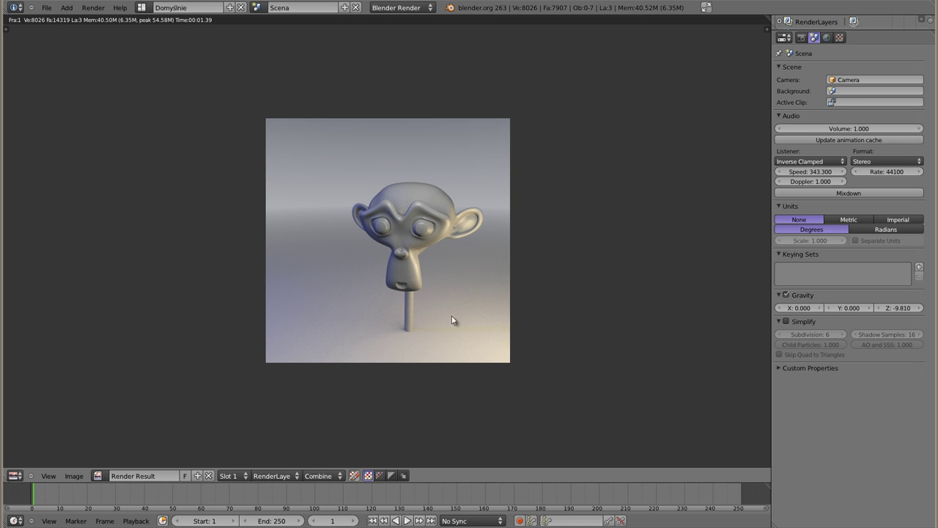
pyautogui.press('Escape')
pyautogui.hotkey('shift', 'F3')
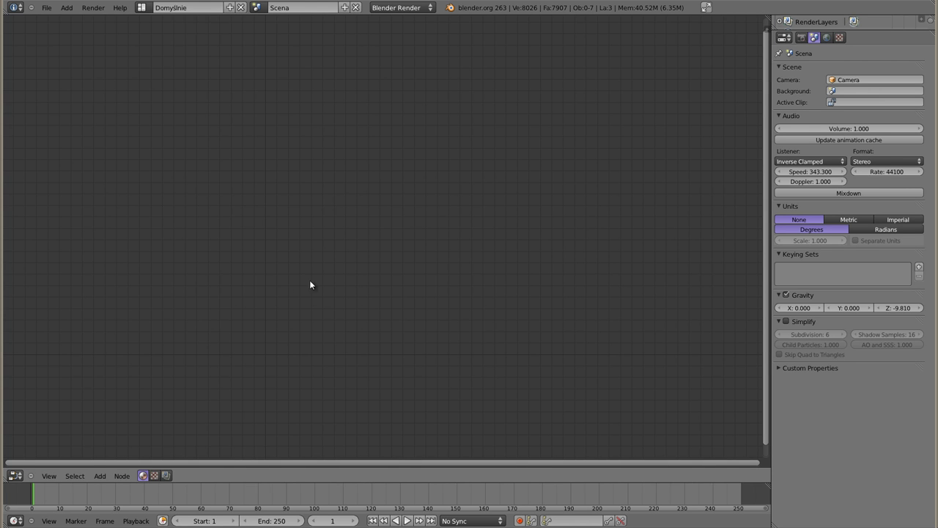
# Enable compositing nodes and spread the Render Layers and Composite nodes apart
pyautogui.click(166, 476)
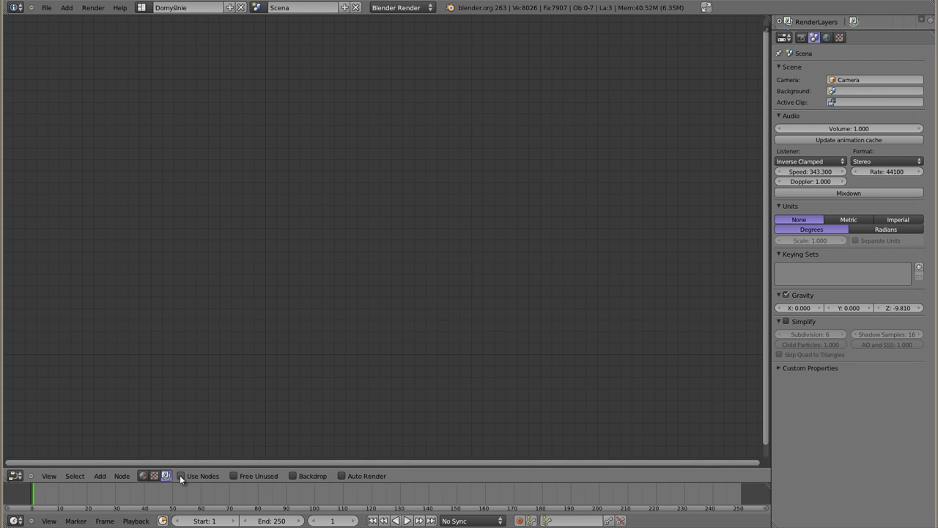
pyautogui.click(180, 475)
pyautogui.moveTo(299, 179); pyautogui.dragTo(132, 84)
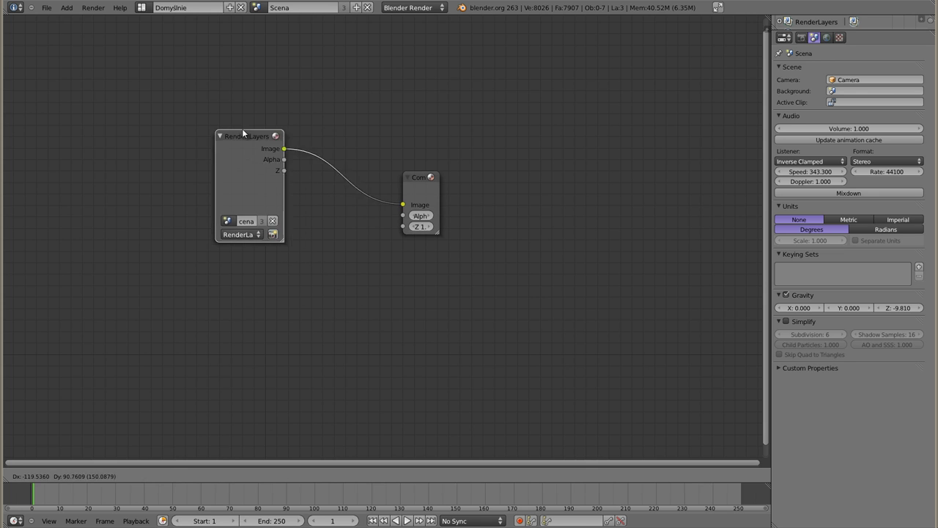
pyautogui.moveTo(426, 178); pyautogui.dragTo(584, 89)
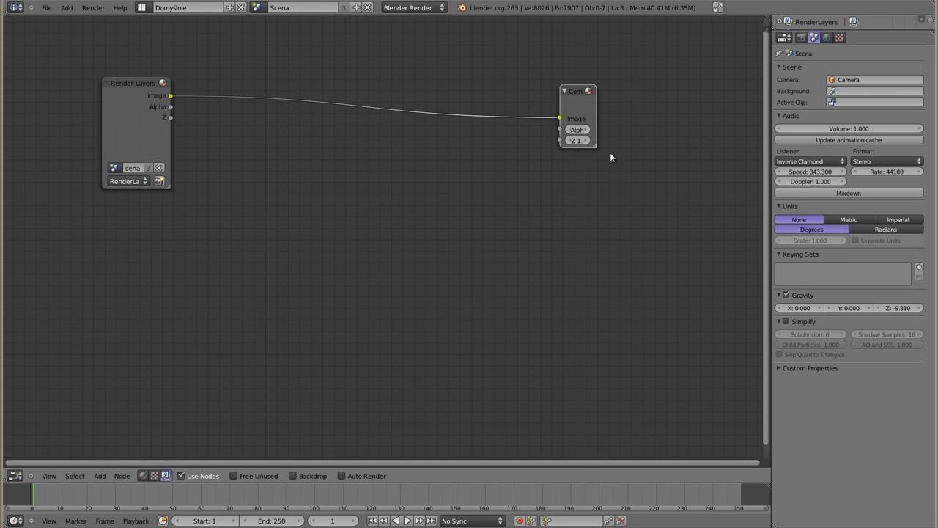
pyautogui.moveTo(594, 150); pyautogui.dragTo(618, 153)
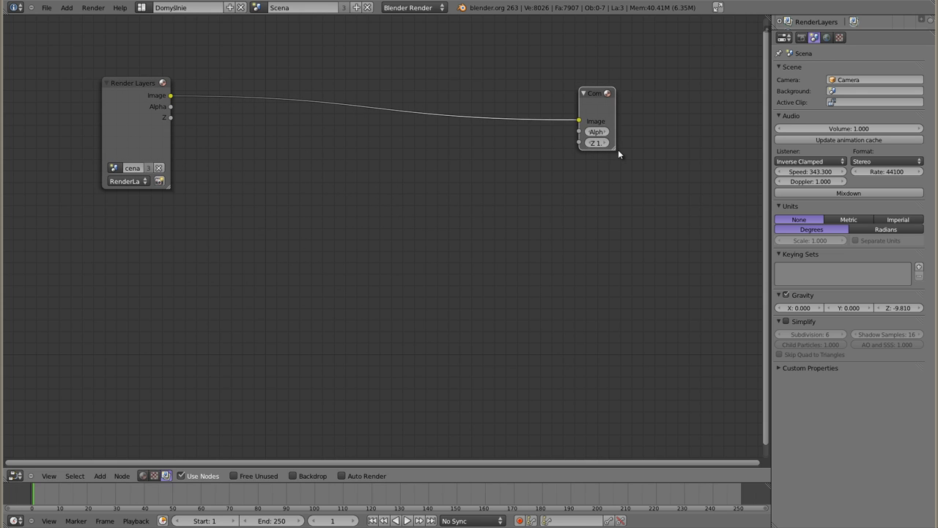
# Turn on the Backdrop, add a Viewer fed by Render Layers, and arrange the nodes
pyautogui.click(293, 476)
pyautogui.keyDown('ctrl'); pyautogui.keyDown('shift'); pyautogui.click(130, 117); pyautogui.keyUp('shift'); pyautogui.keyUp('ctrl')
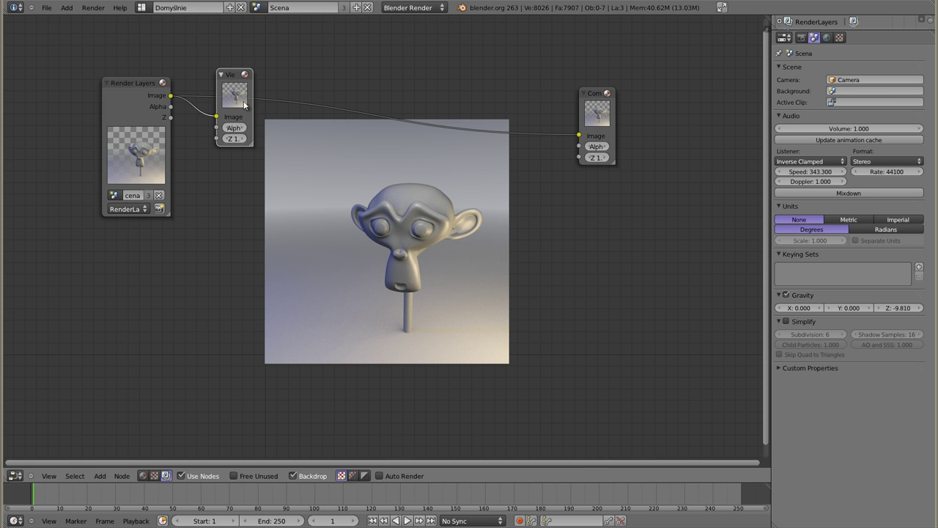
pyautogui.moveTo(256, 150); pyautogui.dragTo(272, 184)
pyautogui.moveTo(255, 79)
pyautogui.mouseDown()
pyautogui.moveTo(663, 187)
pyautogui.moveTo(704, 185)
pyautogui.mouseUp()
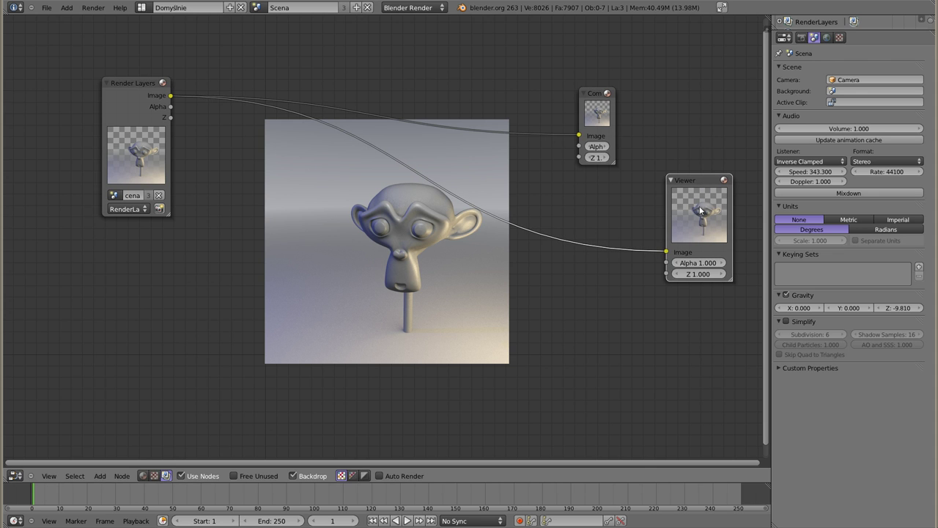
pyautogui.moveTo(598, 94)
pyautogui.mouseDown()
pyautogui.moveTo(682, 46)
pyautogui.moveTo(712, 41)
pyautogui.mouseUp()
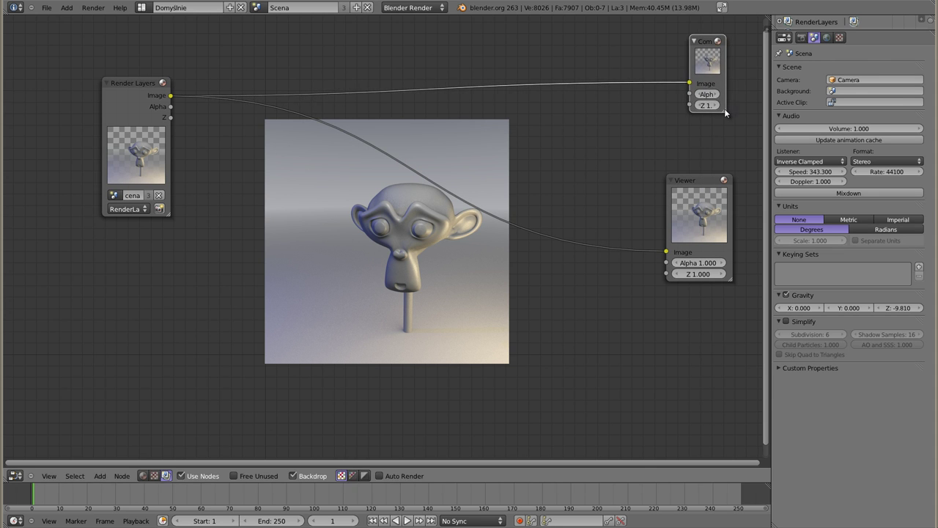
pyautogui.moveTo(725, 110); pyautogui.dragTo(739, 112)
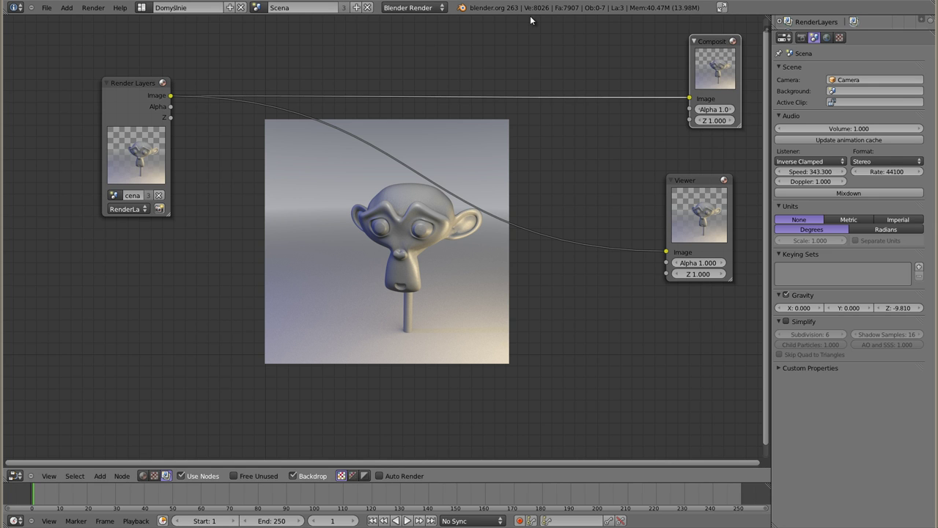
pyautogui.keyDown('alt'); pyautogui.moveTo(435, 159); pyautogui.dragTo(369, 239, button='middle'); pyautogui.keyUp('alt')
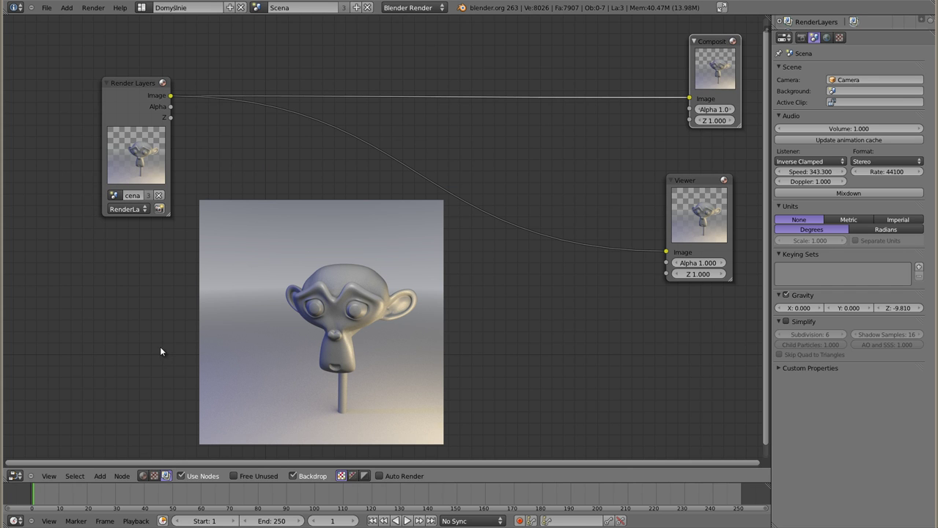
# Insert a Distort > Lens Distortion node on the Render Layers–Viewer link
pyautogui.hotkey('shift', 'a')
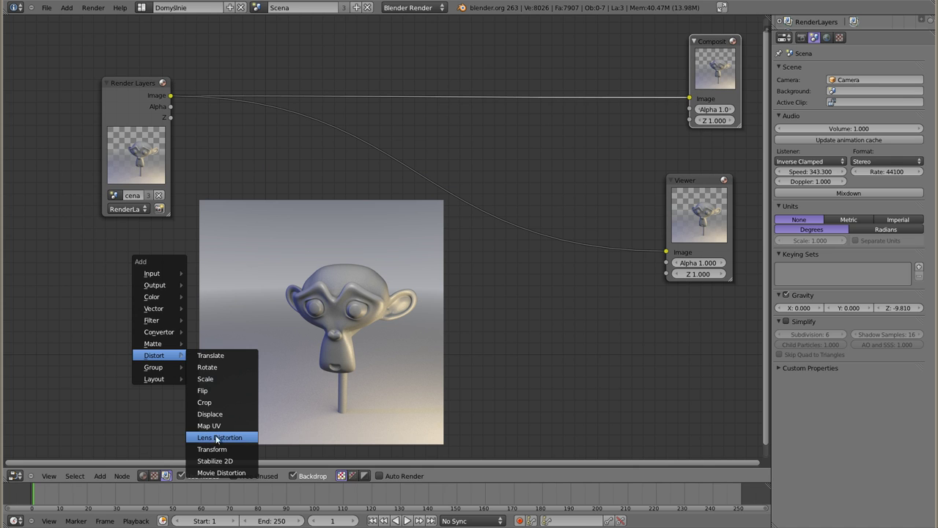
pyautogui.click(253, 438)
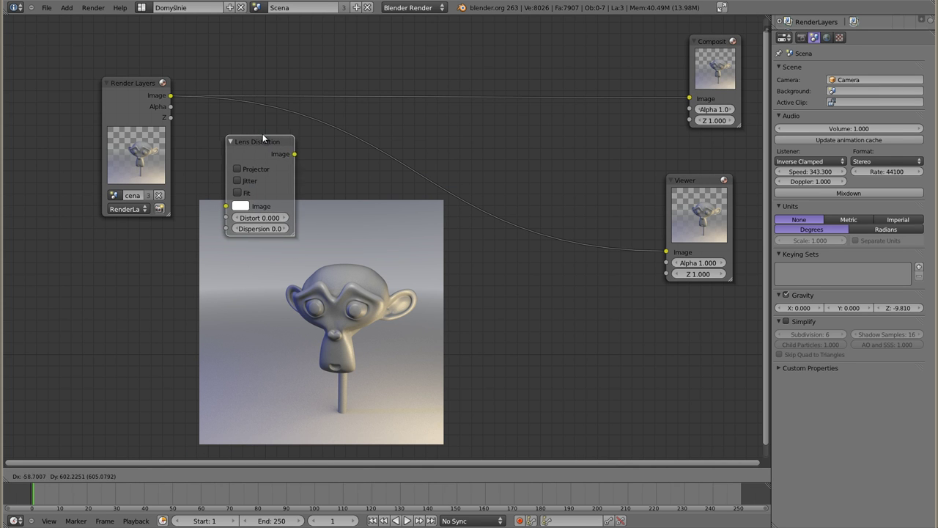
pyautogui.click(382, 114)
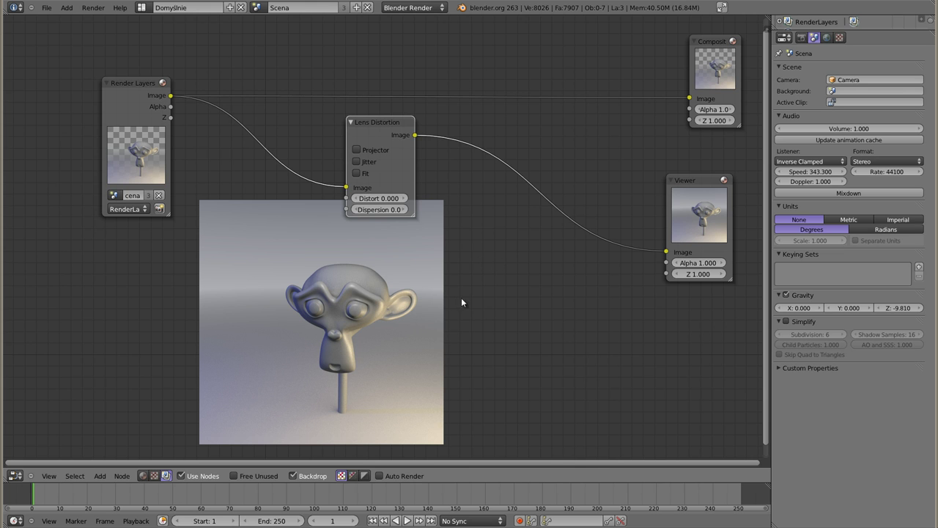
# Rearrange the Lens Distortion, Viewer and Composite nodes and zoom in on them
pyautogui.moveTo(379, 121)
pyautogui.mouseDown()
pyautogui.moveTo(514, 114)
pyautogui.moveTo(240, 123)
pyautogui.mouseUp()
pyautogui.moveTo(682, 177); pyautogui.dragTo(469, 119)
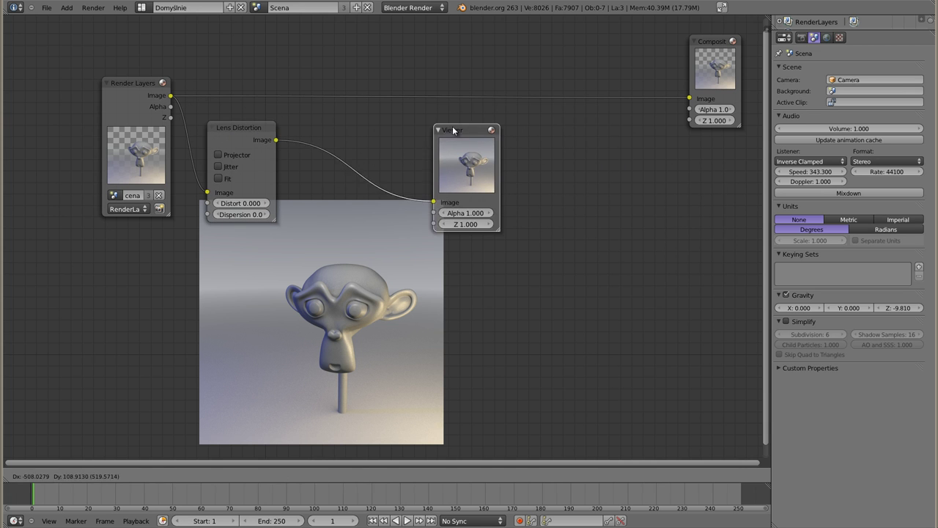
pyautogui.moveTo(711, 41); pyautogui.dragTo(480, 32)
pyautogui.scroll(3, 281, 179)
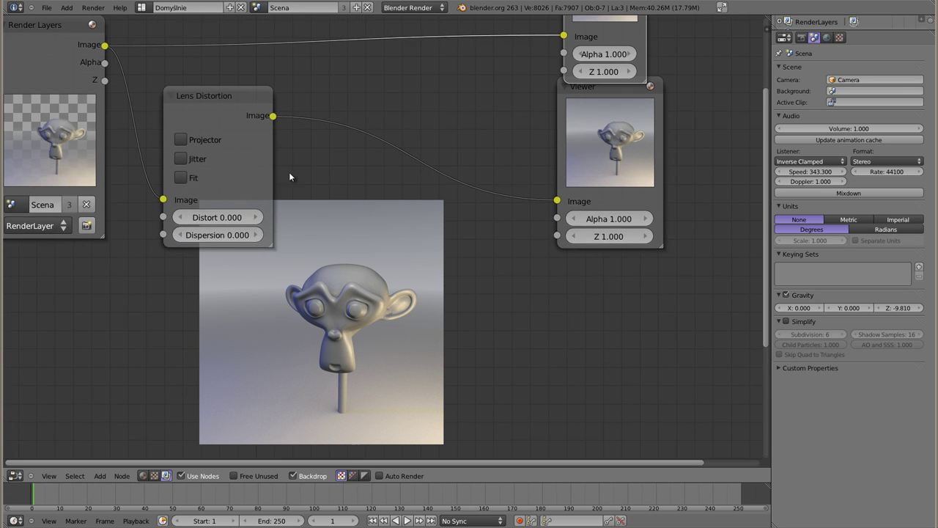
pyautogui.moveTo(289, 171); pyautogui.dragTo(373, 126, button='middle')
pyautogui.moveTo(278, 111); pyautogui.dragTo(493, 84)
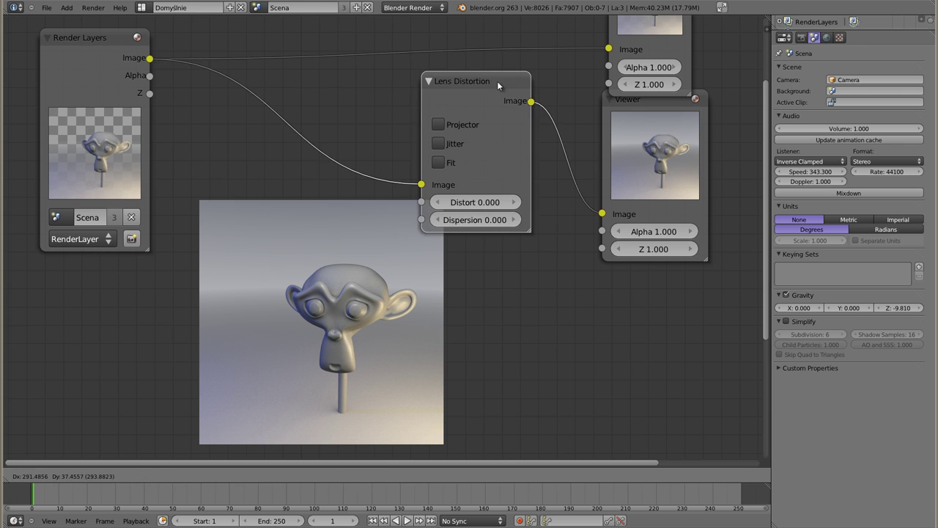
pyautogui.scroll(2, 490, 127)
pyautogui.moveTo(490, 128)
pyautogui.mouseDown(button='middle')
pyautogui.moveTo(515, 147)
pyautogui.moveTo(542, 146)
pyautogui.mouseUp(button='middle')
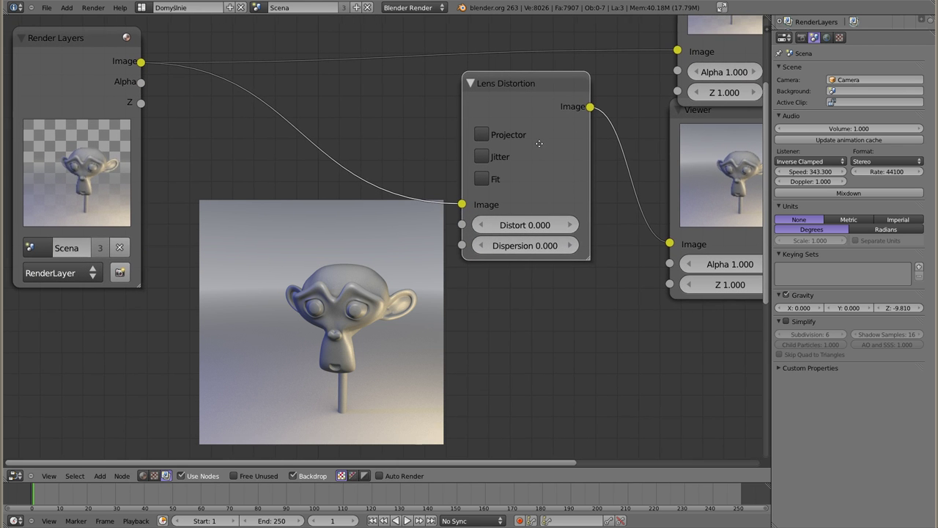
# Raise the Lens Distortion Distort value in 0.1 steps up to 0.500
pyautogui.moveTo(535, 85); pyautogui.dragTo(493, 109)
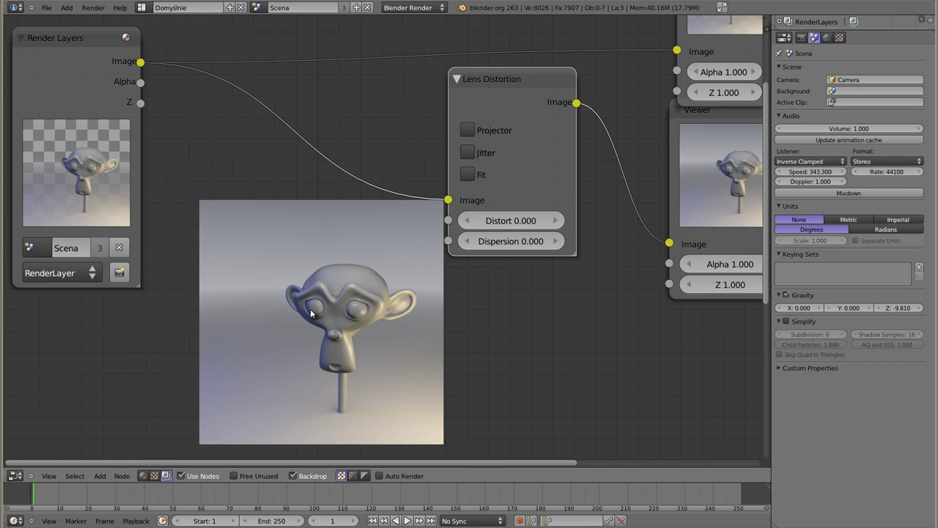
pyautogui.moveTo(517, 82); pyautogui.dragTo(528, 78)
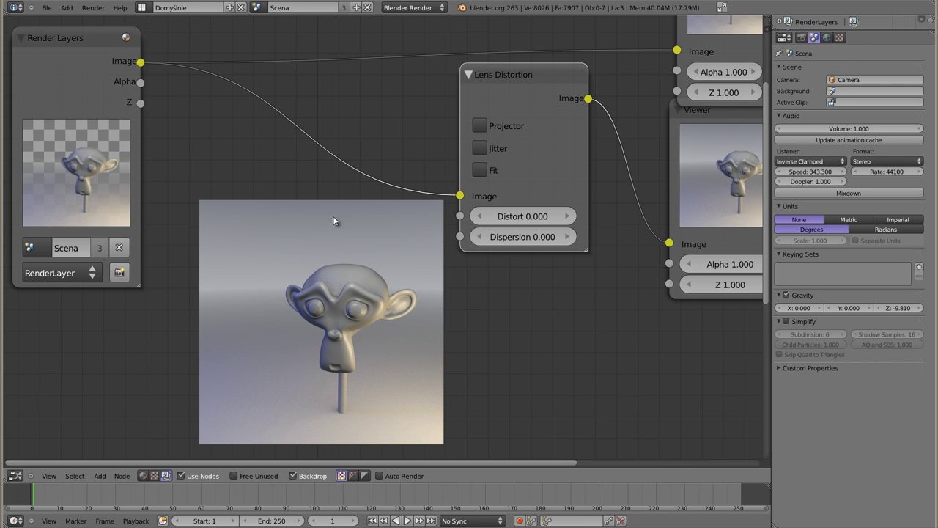
pyautogui.click(568, 217)
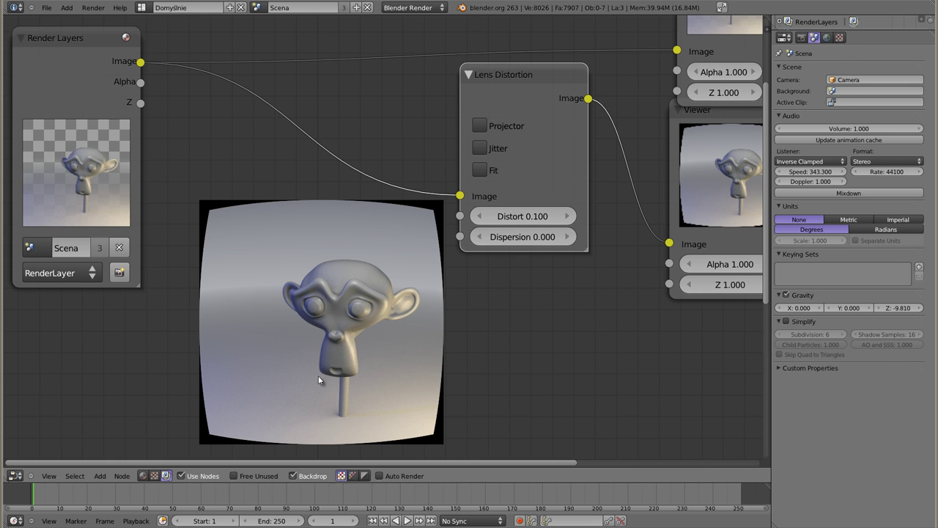
pyautogui.click(567, 216)
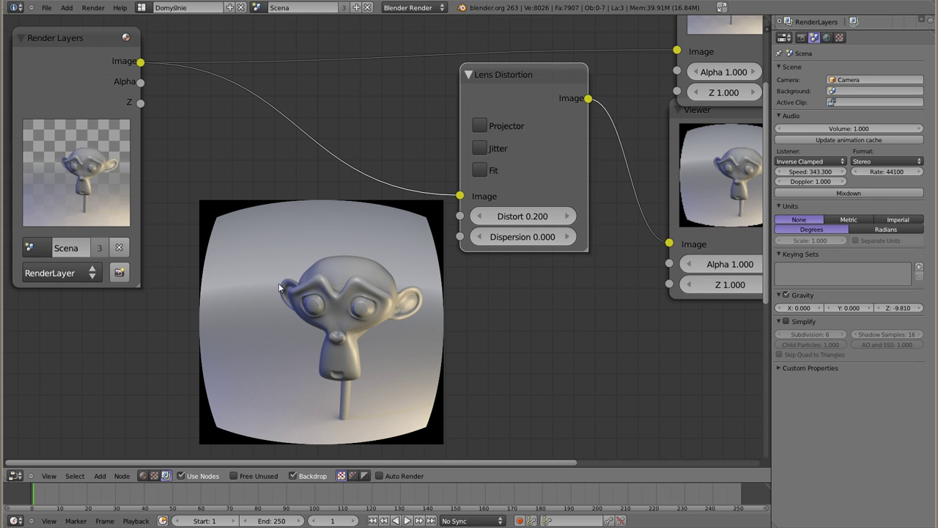
pyautogui.click(566, 217)
pyautogui.click(566, 217)
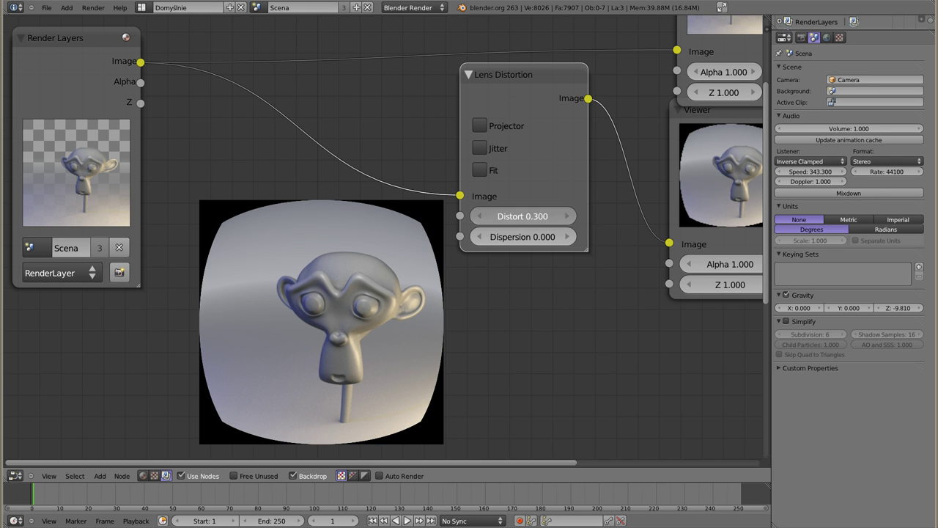
pyautogui.click(566, 217)
# Continue Distort up to 1.000, then sweep it to -0.999 and back to 1.000
pyautogui.click(566, 217)
pyautogui.click(566, 218)
pyautogui.click(566, 217)
pyautogui.click(566, 217)
pyautogui.click(566, 217)
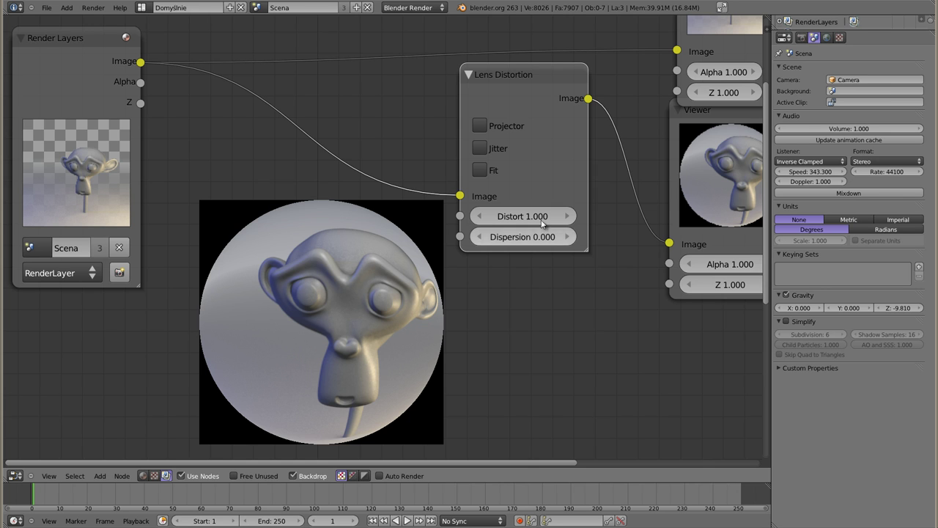
pyautogui.moveTo(523, 215); pyautogui.dragTo(440, 215)
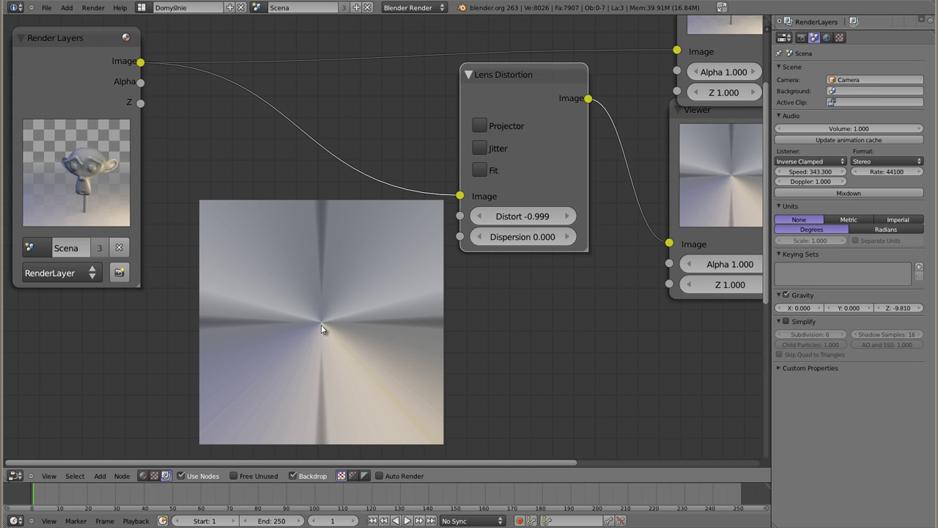
pyautogui.moveTo(514, 225); pyautogui.dragTo(596, 224)
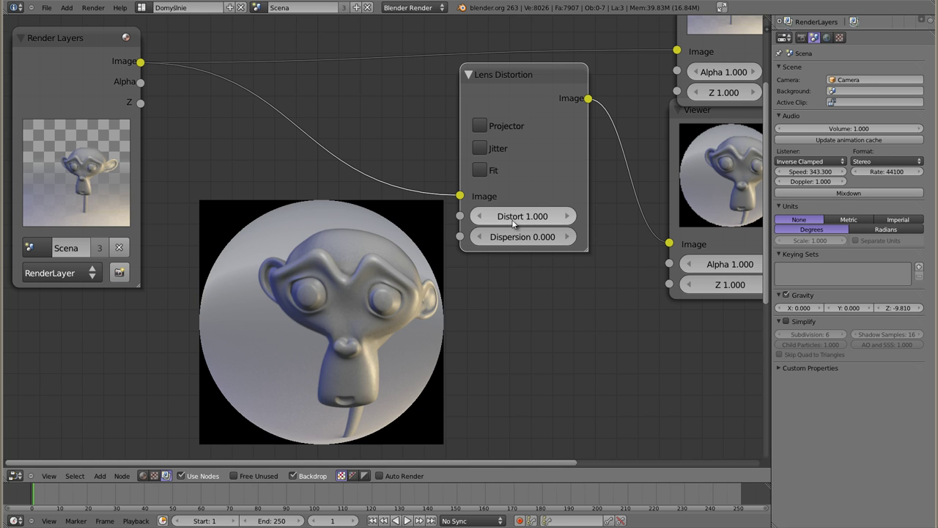
# Reset Distort to 0, then step it down to its minimum of -0.999
pyautogui.click(514, 220)
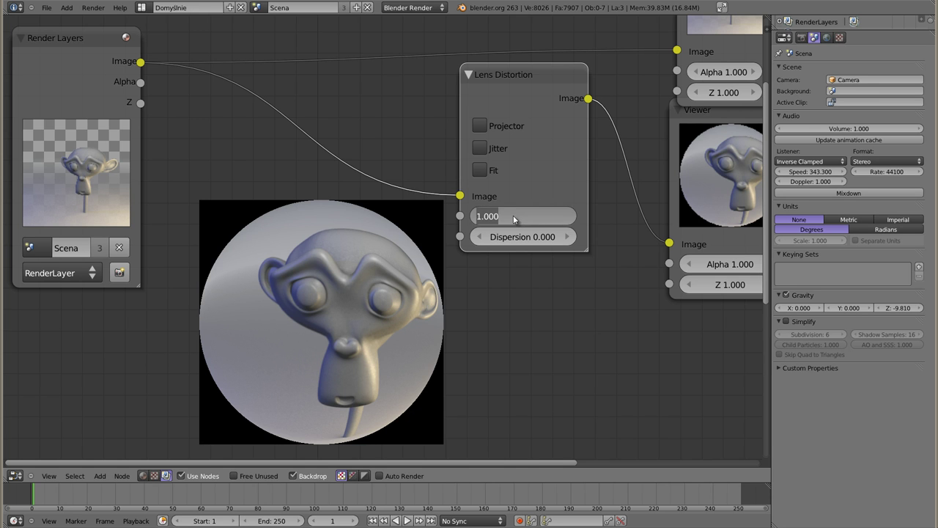
pyautogui.write('0')
pyautogui.press('Return')
pyautogui.click(481, 222)
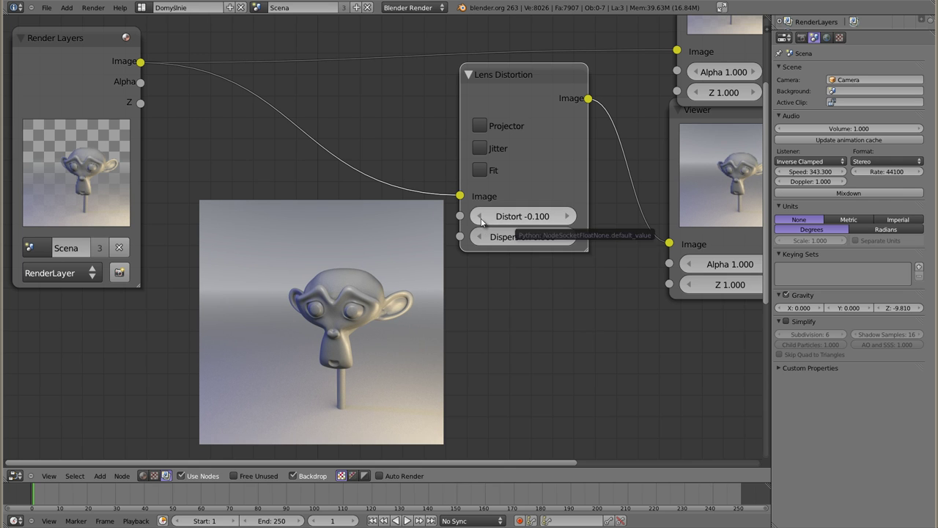
pyautogui.click(481, 222)
pyautogui.click(482, 222)
pyautogui.click(481, 221)
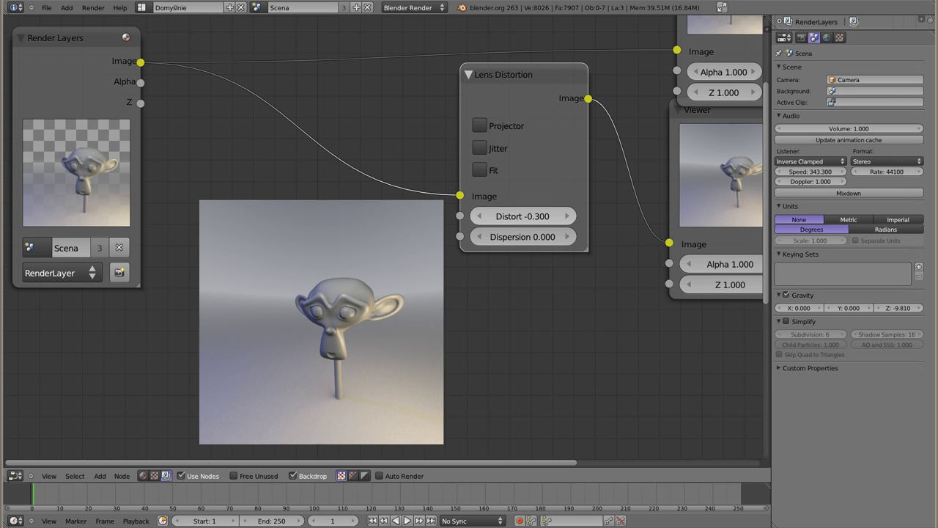
pyautogui.click(480, 219)
pyautogui.click(480, 219)
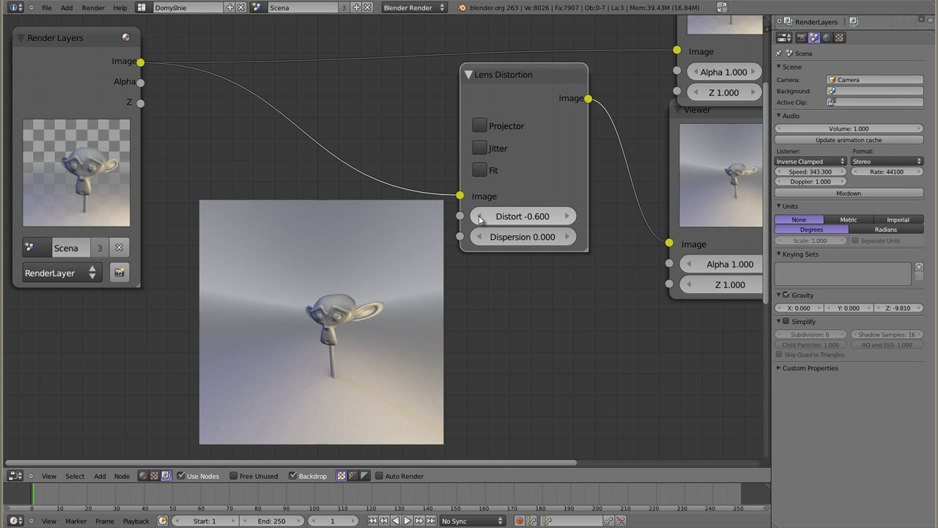
pyautogui.click(481, 219)
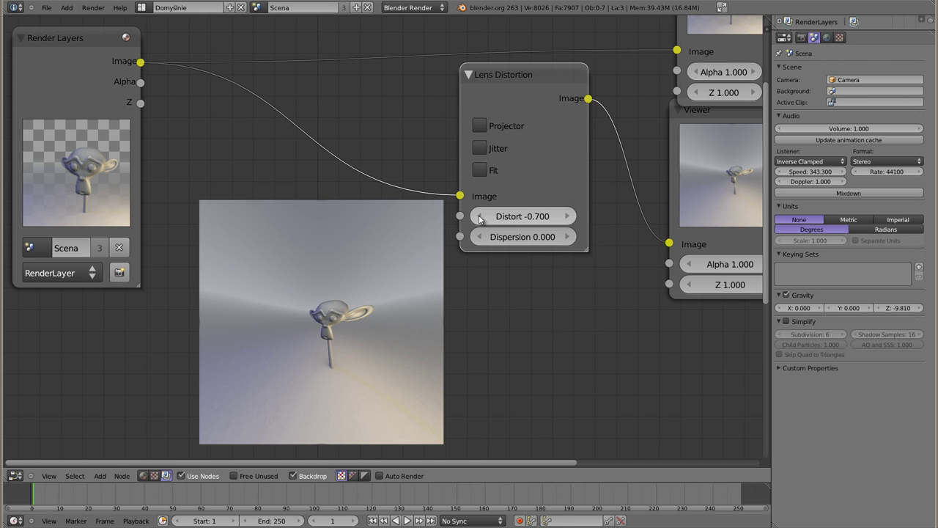
pyautogui.click(480, 219)
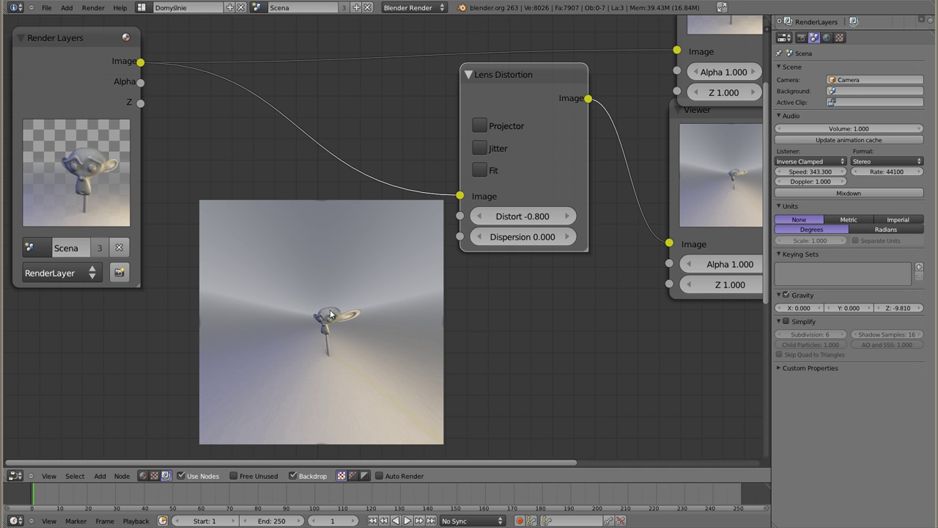
pyautogui.click(480, 218)
pyautogui.click(479, 217)
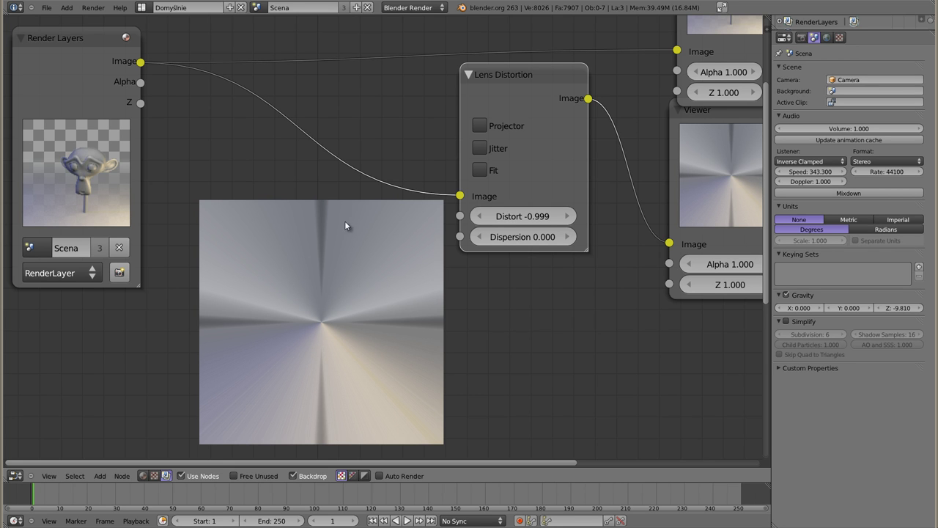
# Step Distort back up to 0.001 and shift the backdrop image slightly
pyautogui.click(568, 216)
pyautogui.click(568, 216)
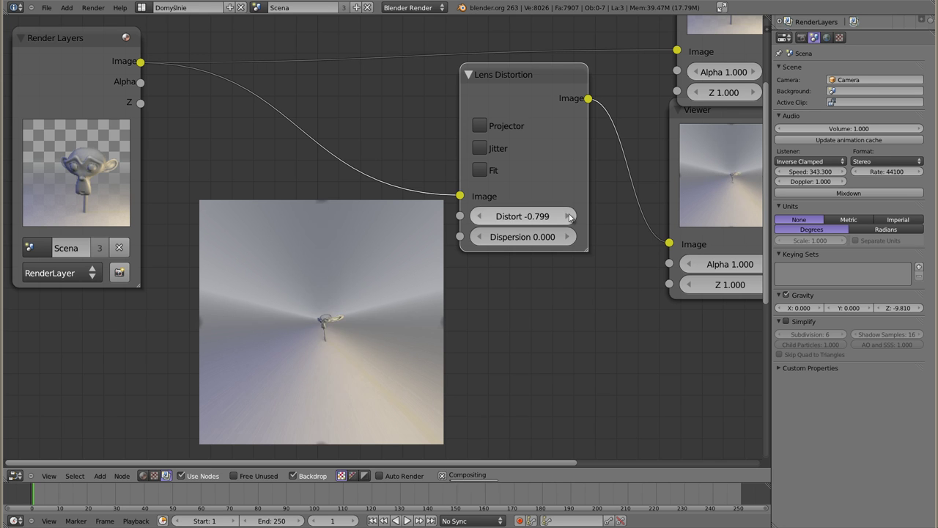
pyautogui.click(567, 216)
pyautogui.click(568, 217)
pyautogui.click(567, 216)
pyautogui.click(568, 216)
pyautogui.click(569, 216)
pyautogui.click(569, 216)
pyautogui.click(569, 216)
pyautogui.click(569, 216)
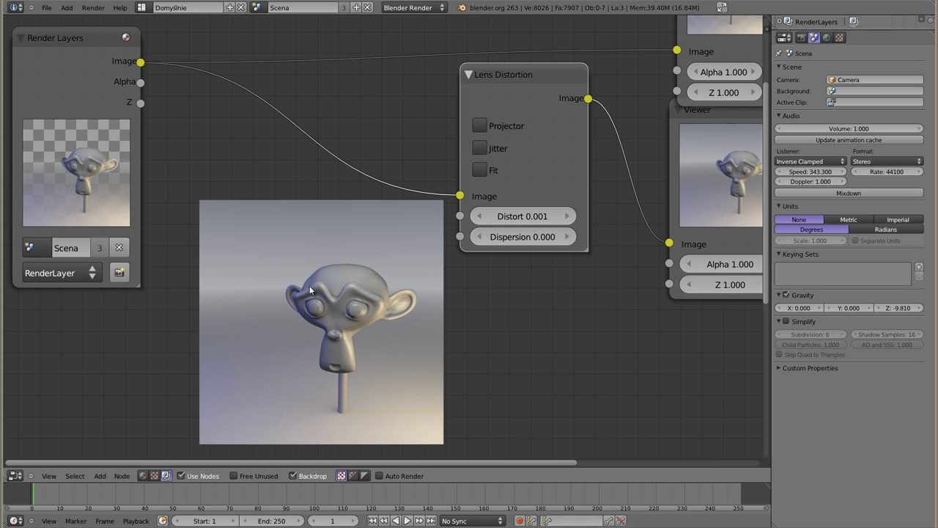
pyautogui.keyDown('alt'); pyautogui.moveTo(327, 263); pyautogui.dragTo(302, 269, button='middle'); pyautogui.keyUp('alt')
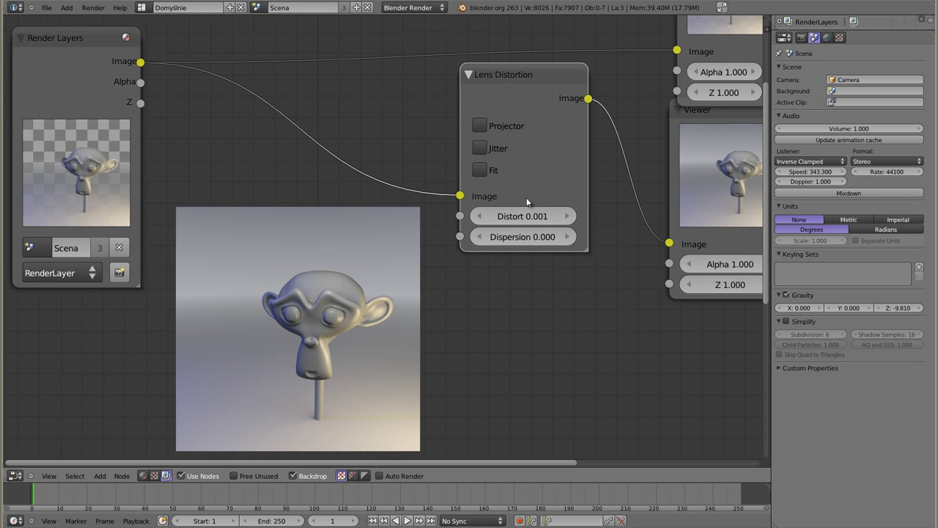
# Set Distort to 0 and raise Dispersion to 0.400 for chromatic fringing
pyautogui.click(522, 216)
pyautogui.write('0')
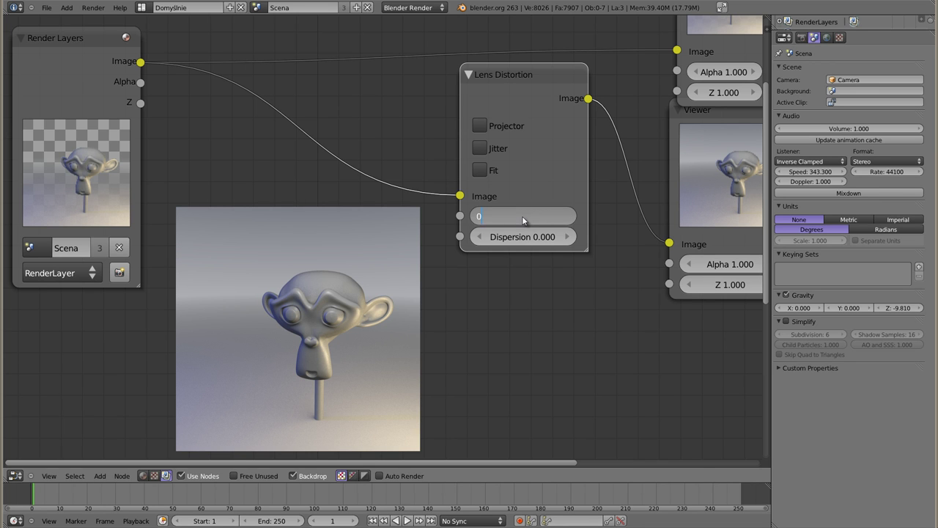
pyautogui.press('Return')
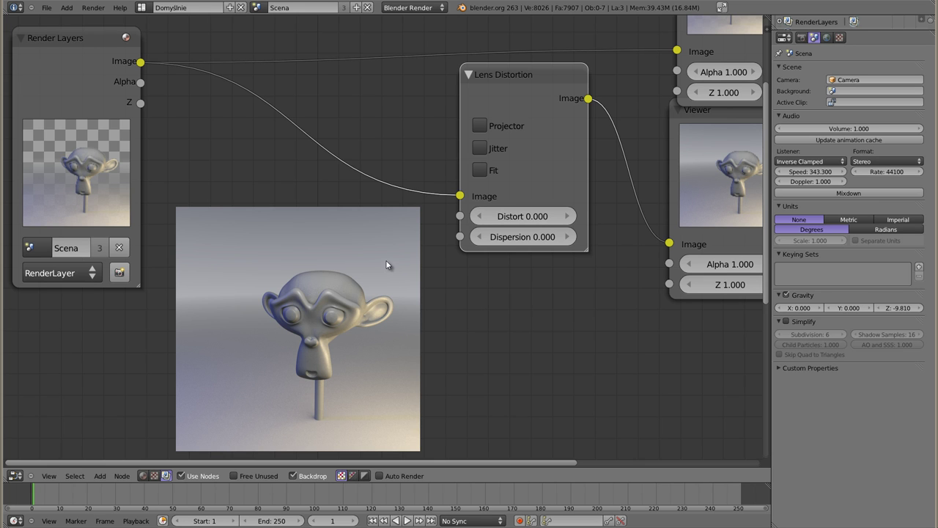
pyautogui.click(569, 241)
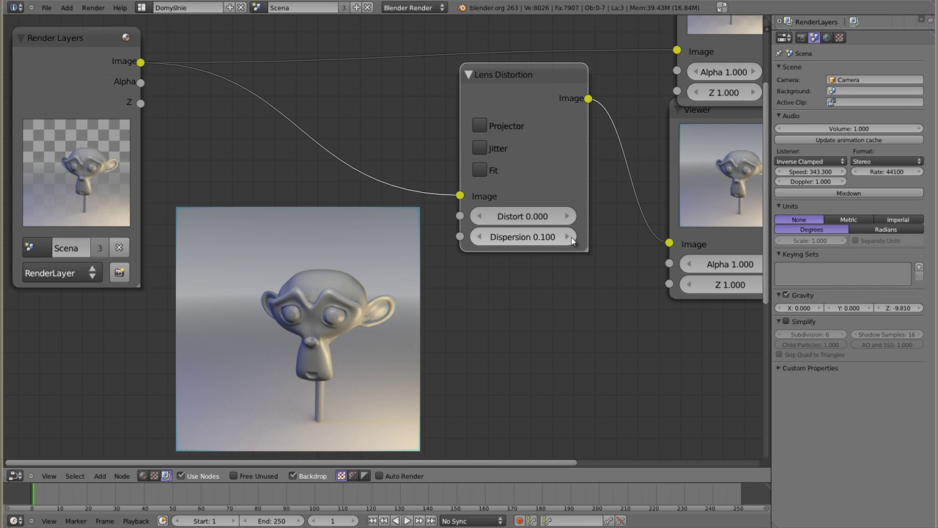
pyautogui.click(570, 238)
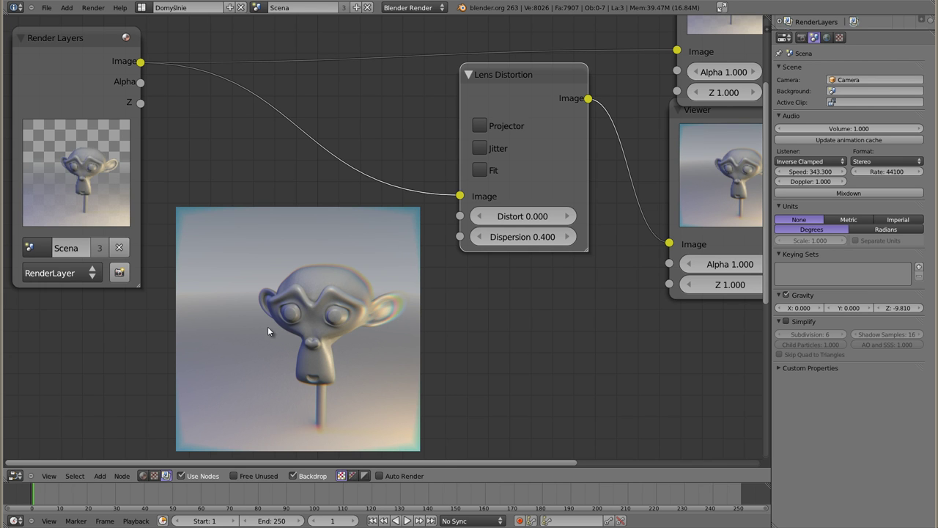
# Zoom and pan the backdrop to inspect the colour fringing, then shrink it back
pyautogui.hotkey('alt', 'v')
pyautogui.hotkey('alt', 'v')
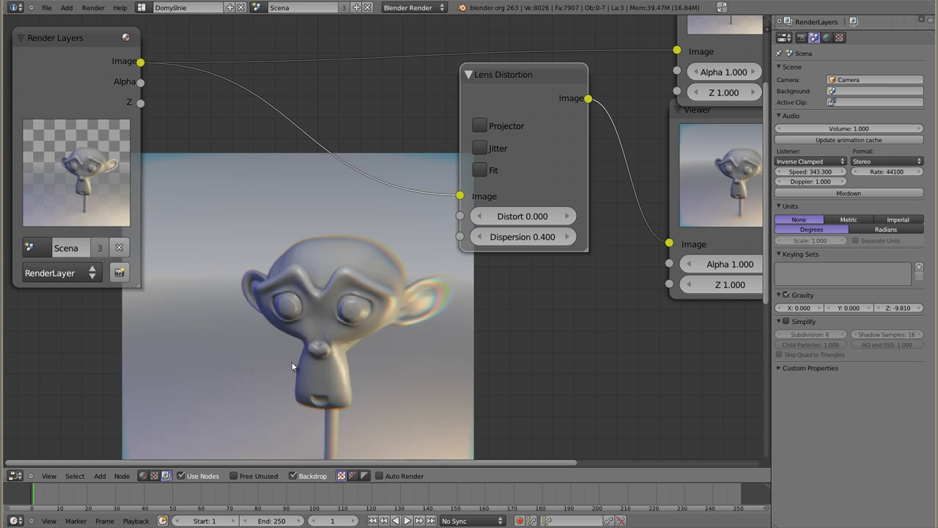
pyautogui.hotkey('alt', 'v')
pyautogui.hotkey('alt', 'v')
pyautogui.hotkey('alt', 'v')
pyautogui.hotkey('alt', 'v')
pyautogui.hotkey('alt', 'v')
pyautogui.hotkey('alt', 'v')
pyautogui.hotkey('alt', 'v')
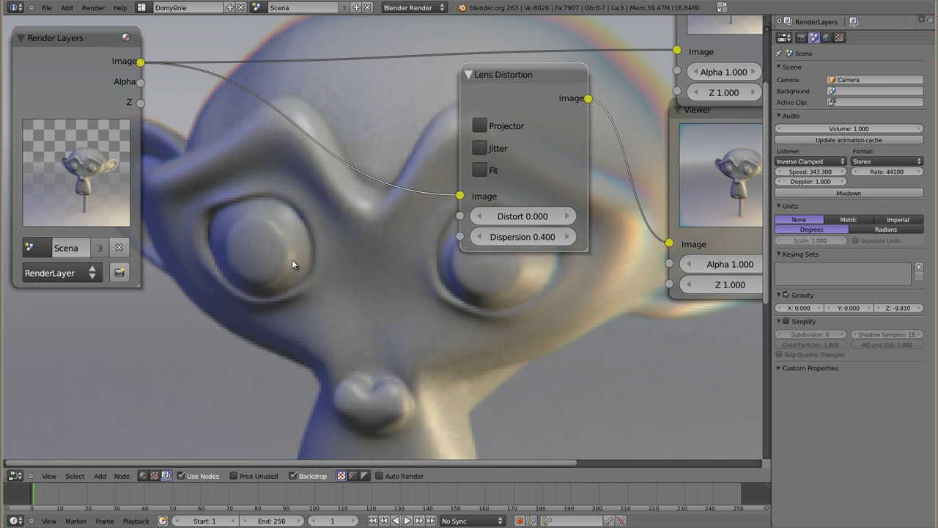
pyautogui.moveTo(509, 312)
pyautogui.keyDown('alt'); pyautogui.mouseDown(button='middle')
pyautogui.moveTo(179, 387)
pyautogui.moveTo(408, 320)
pyautogui.moveTo(399, 340)
pyautogui.mouseUp(button='middle'); pyautogui.keyUp('alt')
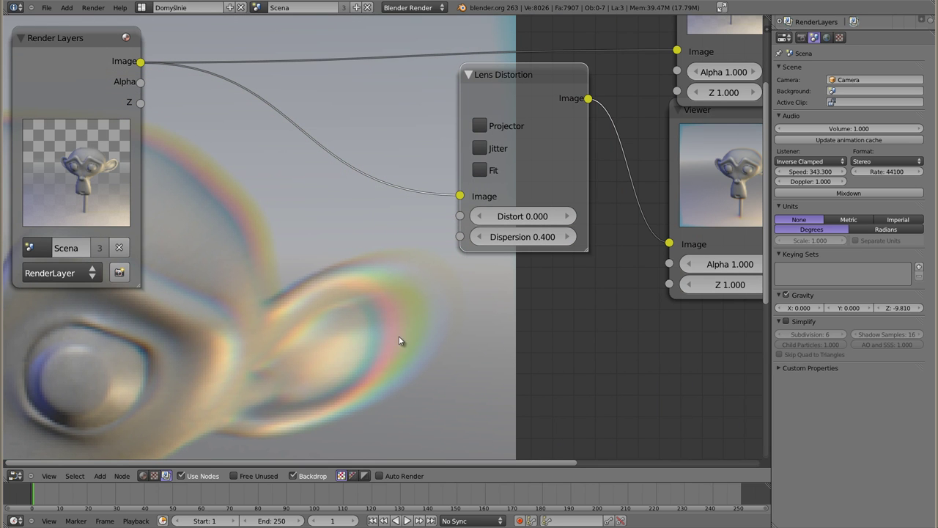
pyautogui.moveTo(252, 310)
pyautogui.mouseDown(button='middle')
pyautogui.moveTo(321, 308)
pyautogui.moveTo(243, 300)
pyautogui.mouseUp(button='middle')
pyautogui.moveTo(159, 315)
pyautogui.keyDown('alt'); pyautogui.mouseDown(button='middle')
pyautogui.moveTo(395, 353)
pyautogui.moveTo(325, 346)
pyautogui.moveTo(314, 197)
pyautogui.mouseUp(button='middle'); pyautogui.keyUp('alt')
pyautogui.moveTo(328, 340)
pyautogui.keyDown('alt'); pyautogui.mouseDown(button='middle')
pyautogui.moveTo(492, 324)
pyautogui.moveTo(318, 347)
pyautogui.moveTo(371, 201)
pyautogui.moveTo(286, 244)
pyautogui.moveTo(270, 374)
pyautogui.moveTo(273, 206)
pyautogui.moveTo(259, 413)
pyautogui.moveTo(264, 192)
pyautogui.mouseUp(button='middle'); pyautogui.keyUp('alt')
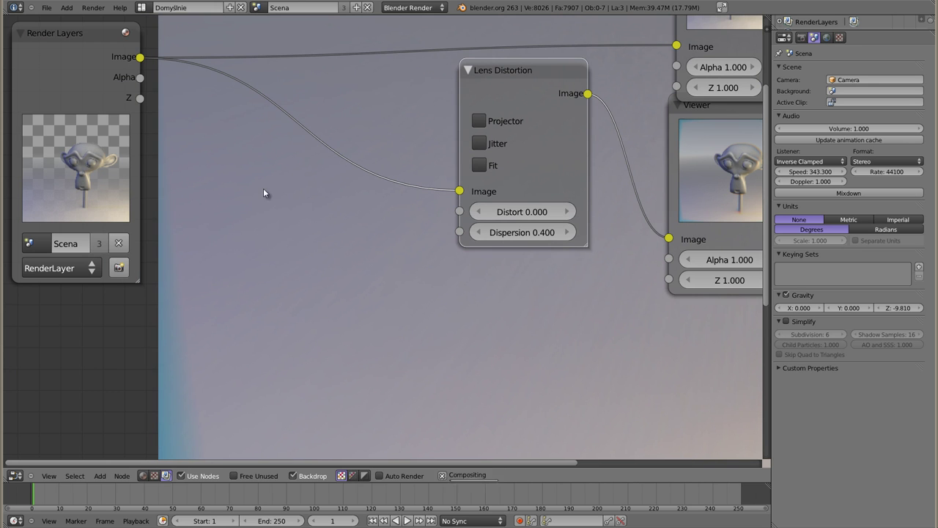
pyautogui.keyDown('alt'); pyautogui.moveTo(329, 293); pyautogui.dragTo(450, 308, button='middle'); pyautogui.keyUp('alt')
pyautogui.hotkey('alt', 'v')
pyautogui.hotkey('alt', 'v')
pyautogui.hotkey('alt', 'v')
pyautogui.hotkey('alt', 'v')
pyautogui.hotkey('alt', 'v')
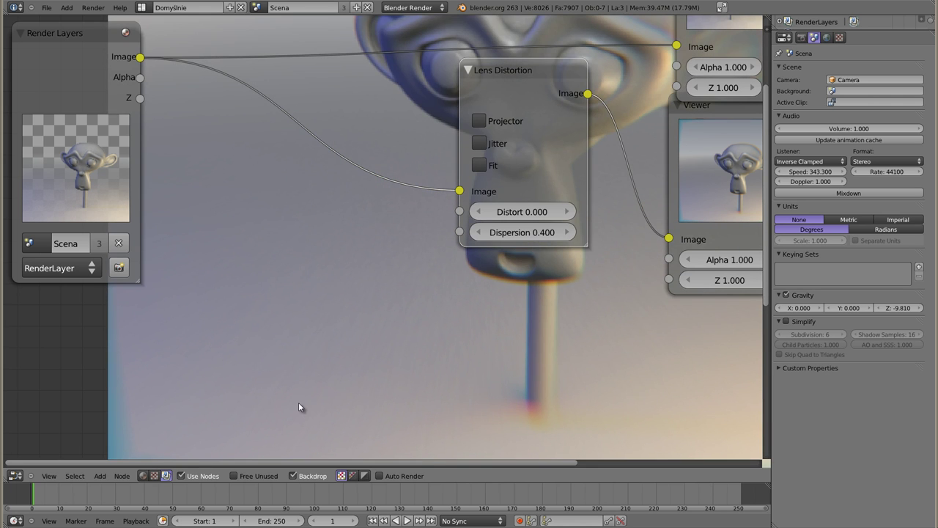
pyautogui.press('v')
pyautogui.moveTo(342, 321)
pyautogui.keyDown('alt'); pyautogui.mouseDown(button='middle')
pyautogui.moveTo(174, 441)
pyautogui.moveTo(156, 484)
pyautogui.mouseUp(button='middle'); pyautogui.keyUp('alt')
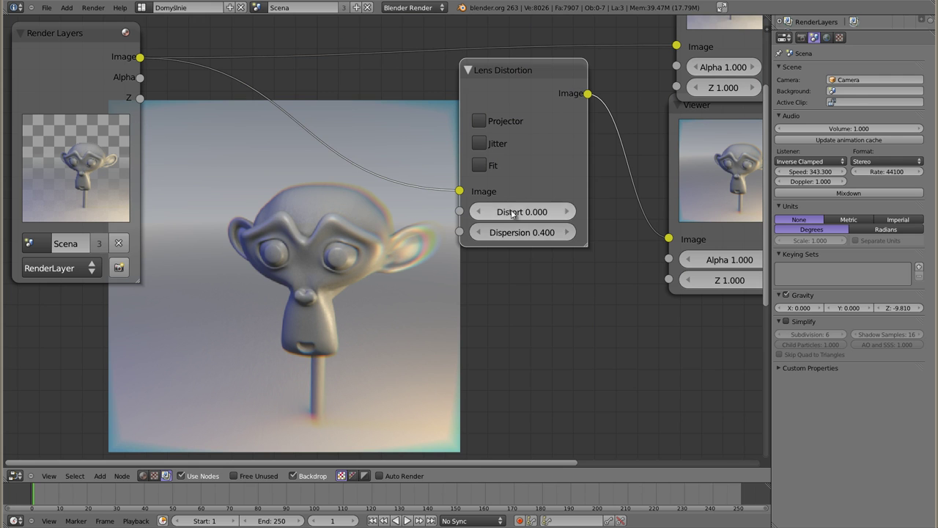
# Raise Distort to 0.200 and move the Lens Distortion node right
pyautogui.click(565, 216)
pyautogui.click(565, 217)
pyautogui.moveTo(489, 80); pyautogui.dragTo(532, 78)
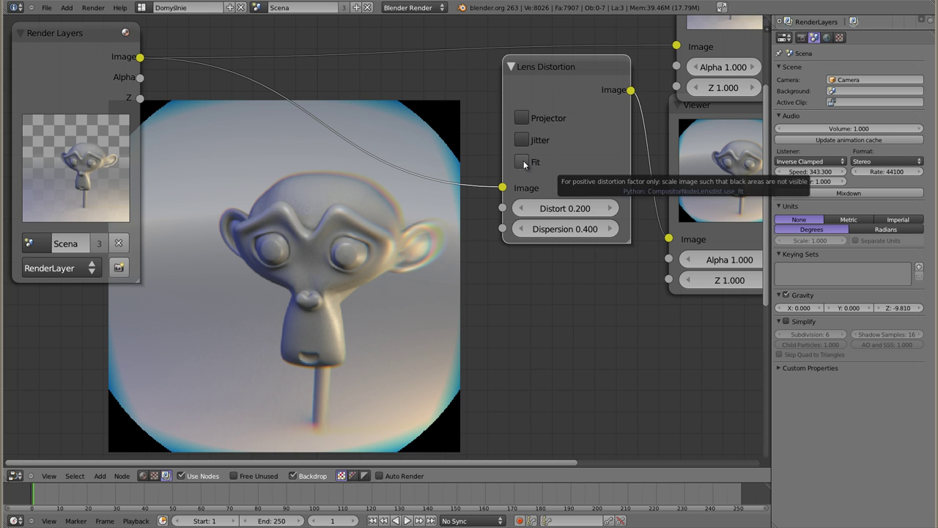
# Toggle Fit to compare black corners, leave it off, and enlarge the backdrop
pyautogui.click(522, 161)
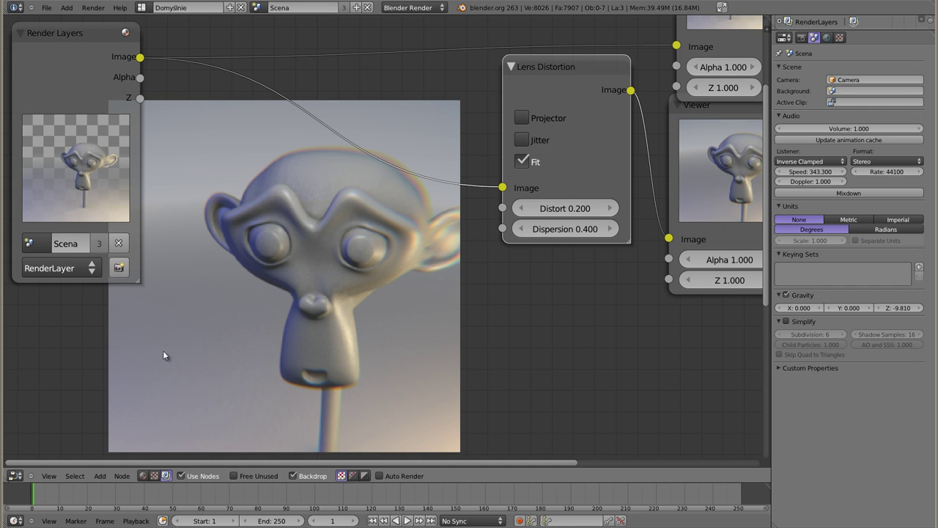
pyautogui.click(523, 161)
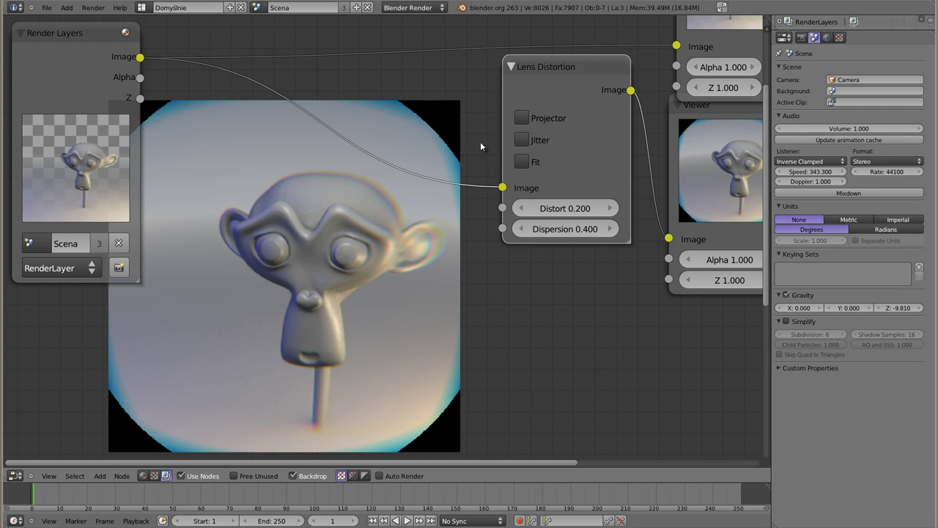
pyautogui.click(523, 162)
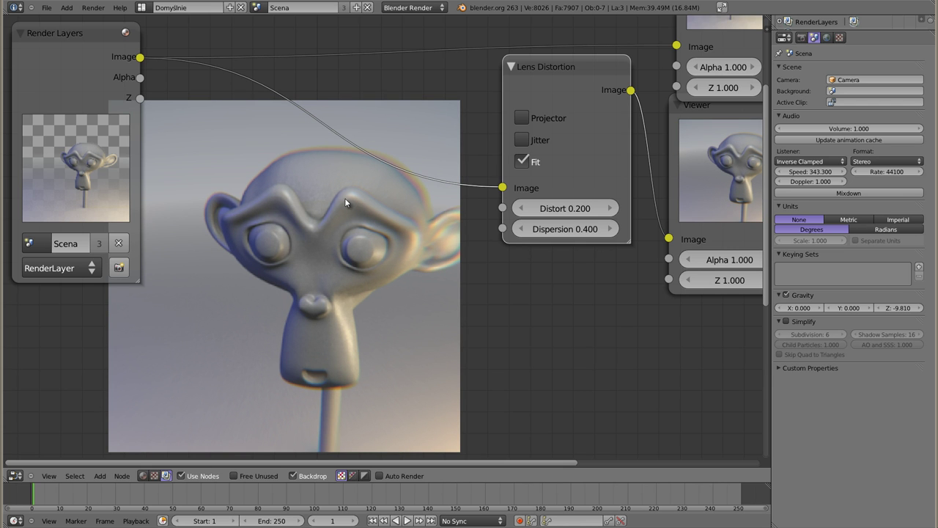
pyautogui.click(522, 162)
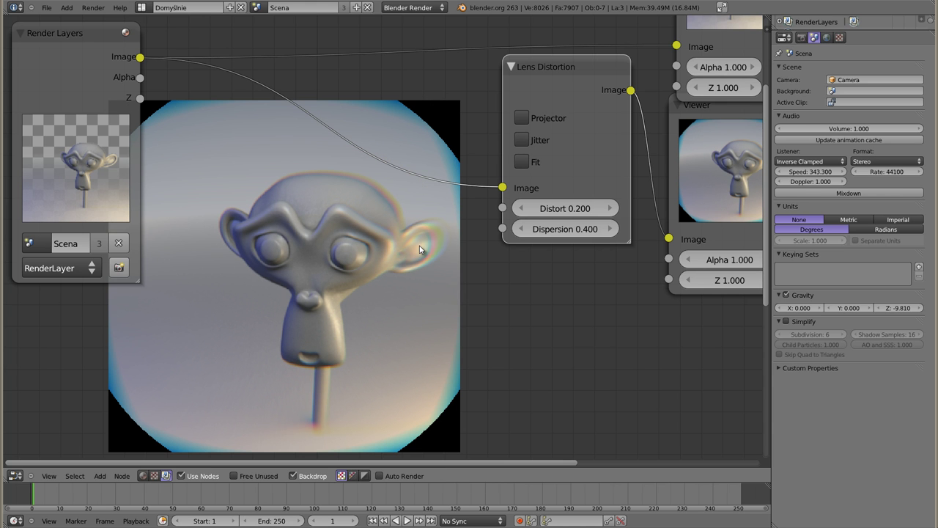
pyautogui.hotkey('alt', 'v')
pyautogui.hotkey('alt', 'v')
pyautogui.hotkey('alt', 'v')
pyautogui.hotkey('alt', 'v')
pyautogui.hotkey('alt', 'v')
pyautogui.hotkey('alt', 'v')
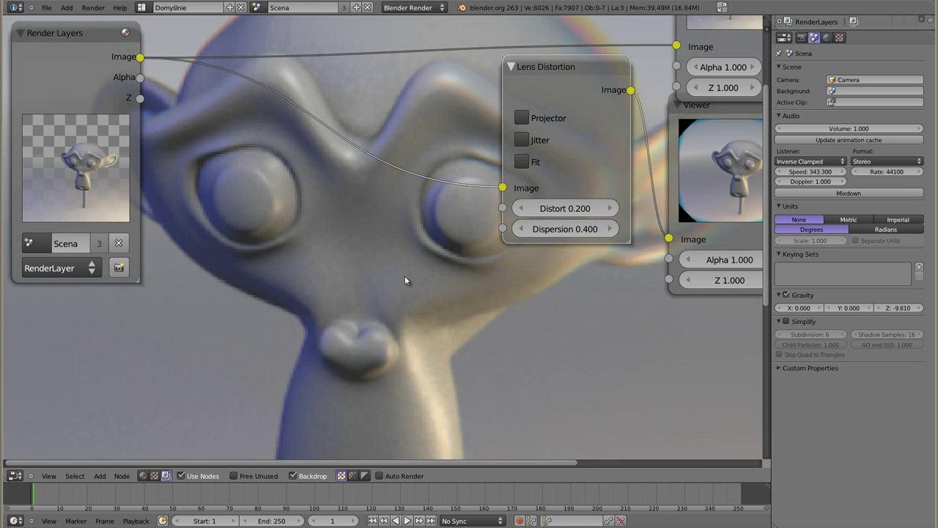
# Turn on Jitter, lower Dispersion to 0.100 and Distort to 0.000
pyautogui.moveTo(417, 297)
pyautogui.keyDown('alt'); pyautogui.mouseDown(button='middle')
pyautogui.moveTo(210, 339)
pyautogui.moveTo(380, 278)
pyautogui.moveTo(373, 320)
pyautogui.mouseUp(button='middle'); pyautogui.keyUp('alt')
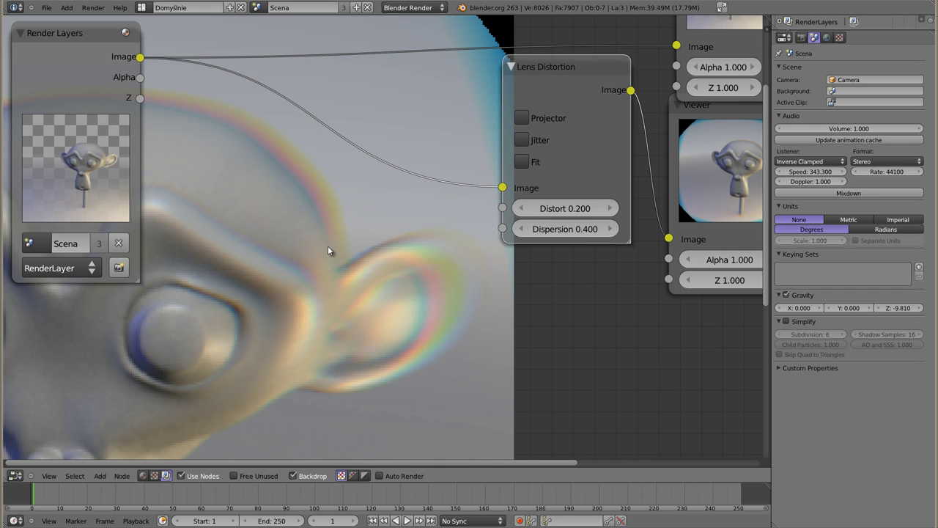
pyautogui.click(523, 140)
pyautogui.click(523, 230)
pyautogui.click(524, 230)
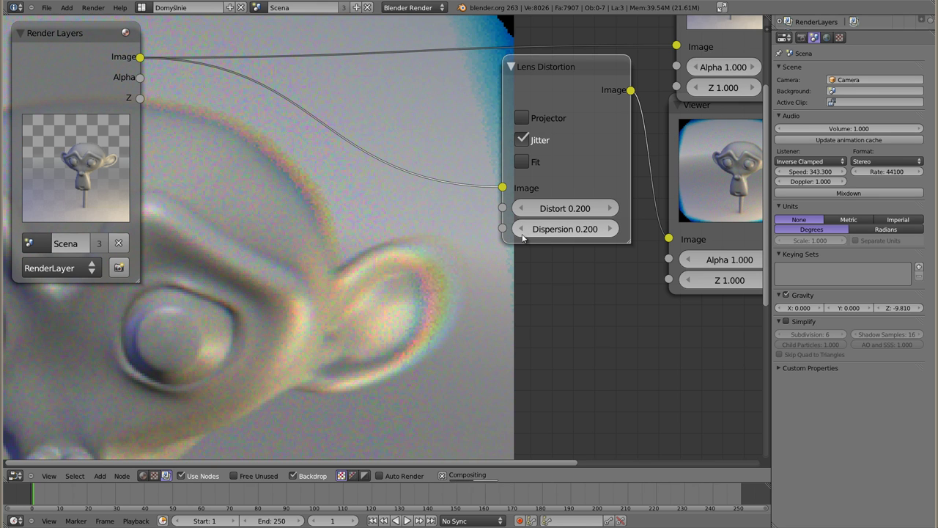
pyautogui.click(523, 229)
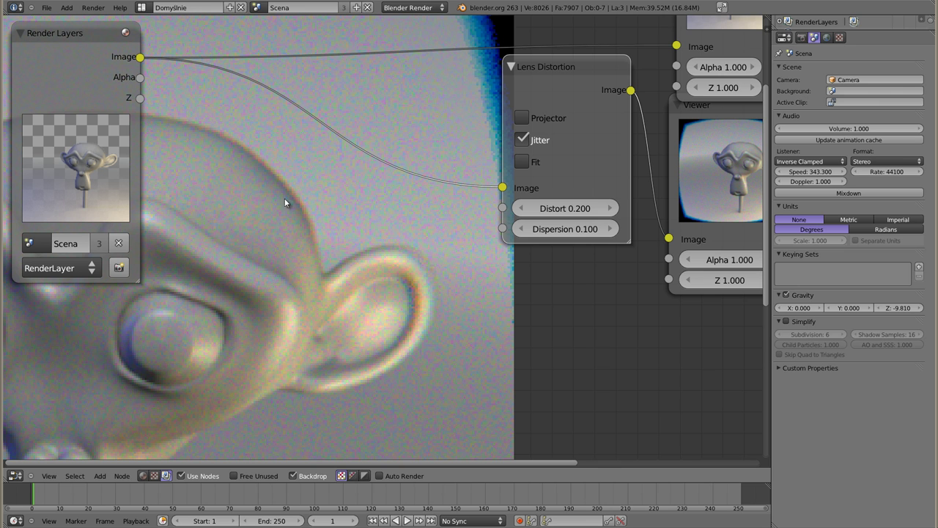
pyautogui.click(521, 208)
pyautogui.click(521, 208)
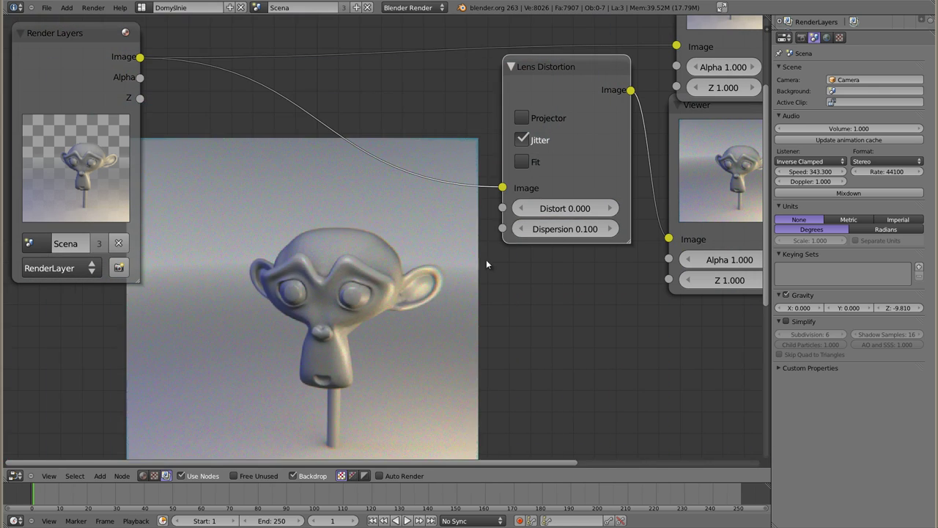
# Turn on Projector mode and reposition the Lens Distortion node
pyautogui.click(521, 118)
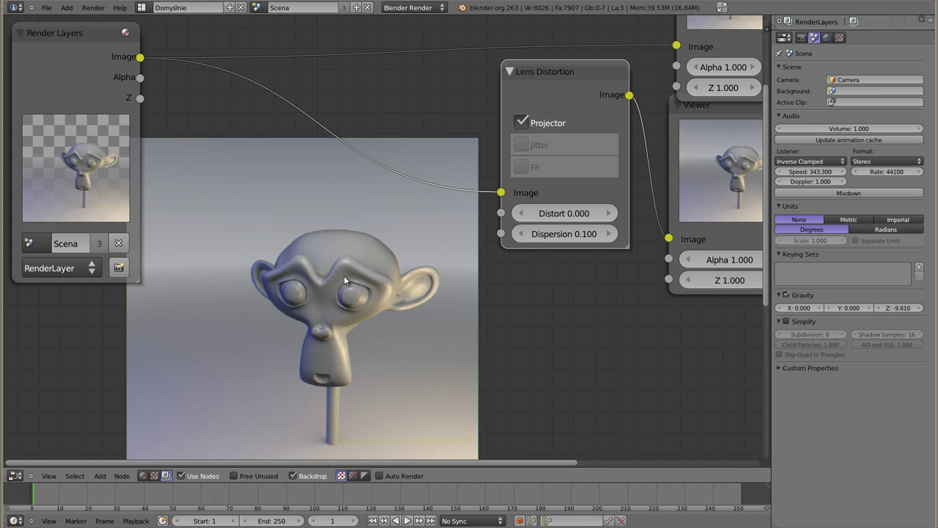
pyautogui.moveTo(580, 74); pyautogui.dragTo(572, 75)
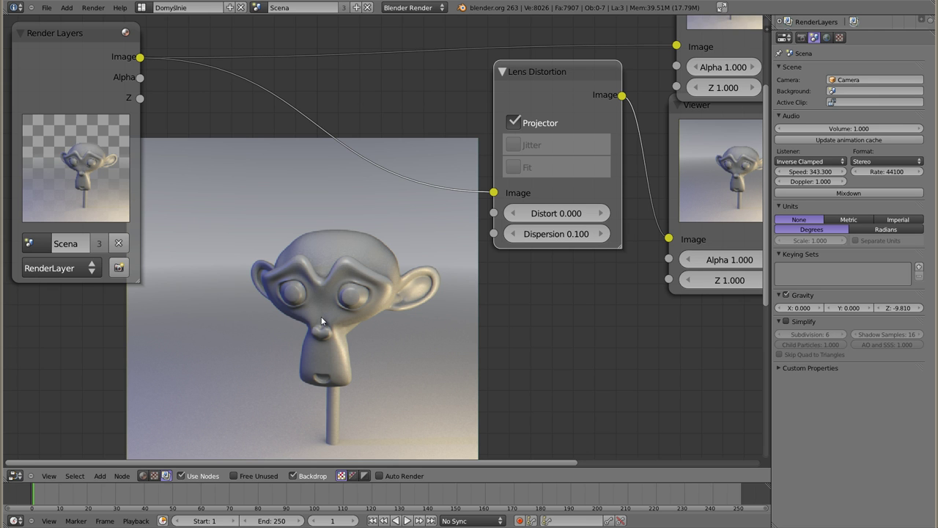
pyautogui.hotkey('alt', 'v')
pyautogui.press('v')
pyautogui.press('v')
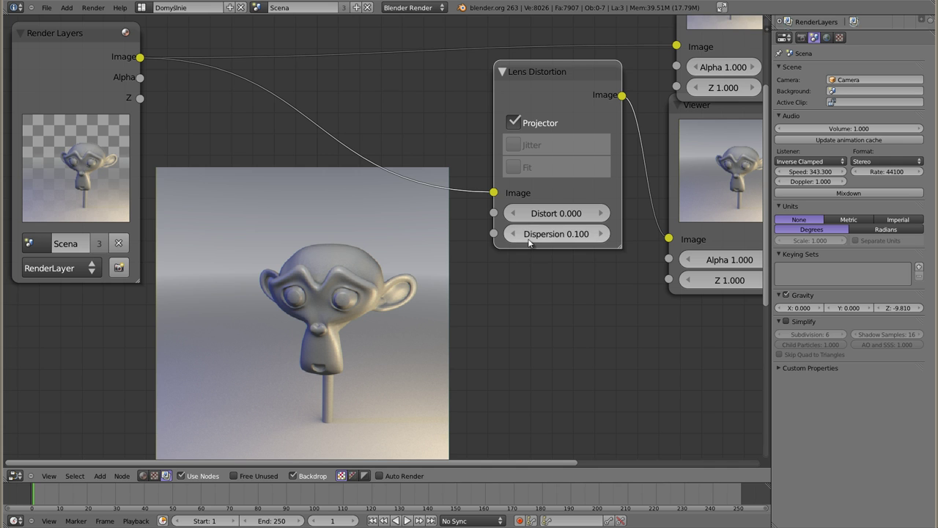
pyautogui.moveTo(556, 69); pyautogui.dragTo(565, 73)
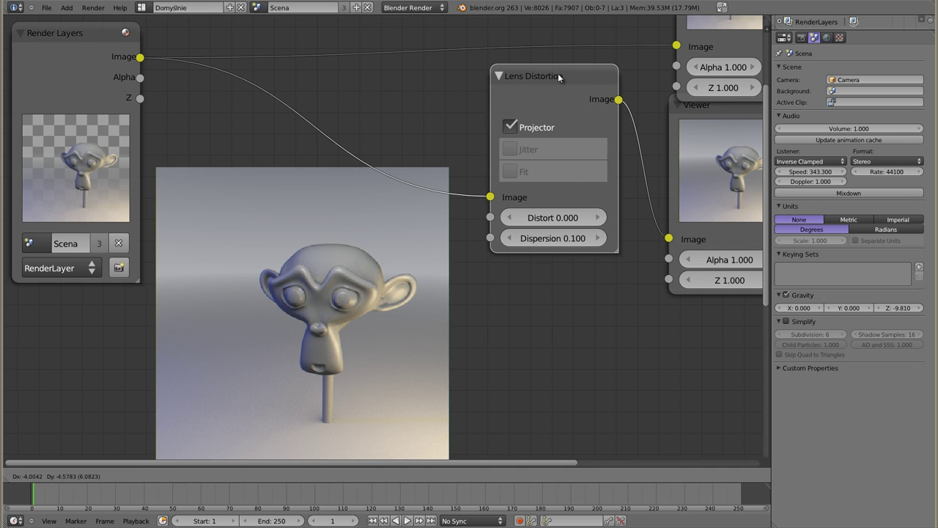
pyautogui.click(565, 73)
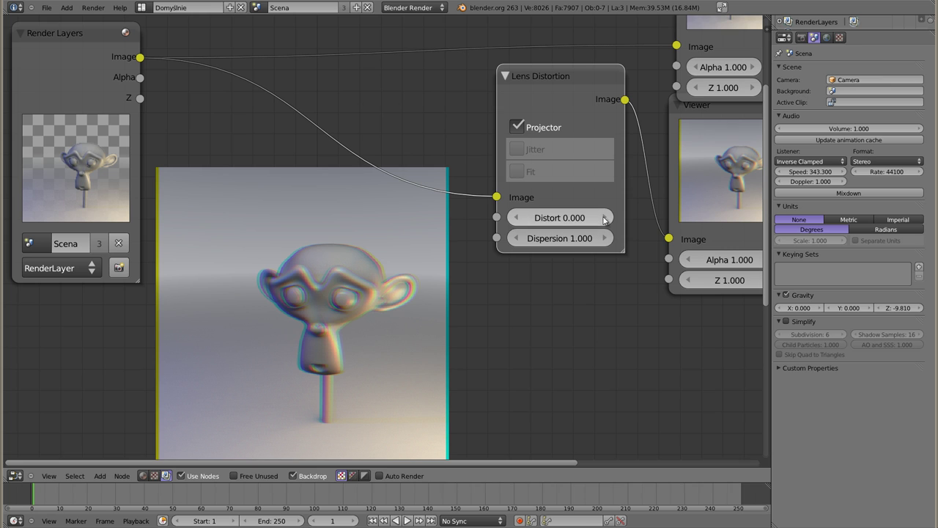
# Step Distort up to 1.000, then back down several steps
pyautogui.click(606, 218)
pyautogui.click(605, 217)
pyautogui.click(606, 218)
pyautogui.click(605, 218)
pyautogui.click(606, 218)
pyautogui.click(606, 218)
# Raise Distort back to 1.000 and switch Projector off for a fisheye circle
pyautogui.click(606, 217)
pyautogui.click(600, 220)
pyautogui.click(600, 220)
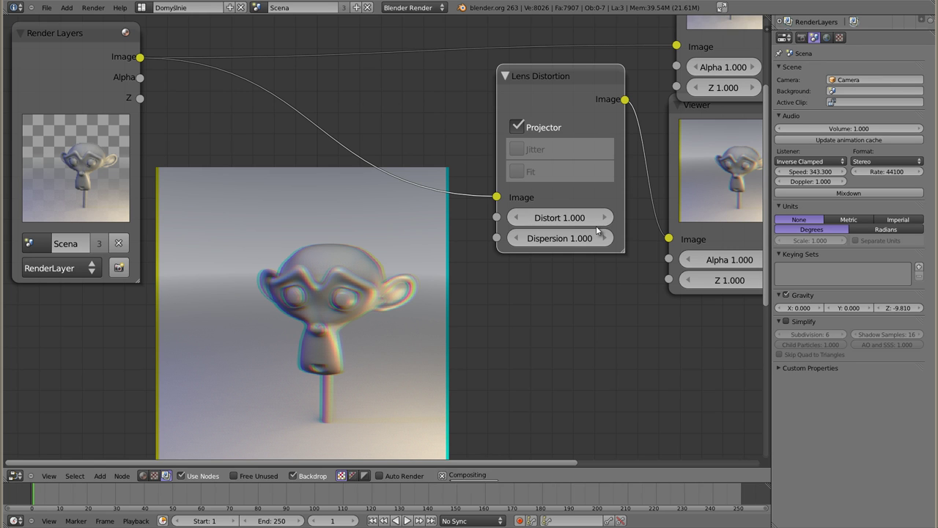
pyautogui.click(515, 218)
pyautogui.click(514, 217)
pyautogui.click(515, 218)
pyautogui.click(515, 218)
pyautogui.click(515, 218)
pyautogui.click(514, 218)
pyautogui.click(515, 218)
pyautogui.click(605, 218)
pyautogui.click(605, 217)
pyautogui.click(606, 218)
pyautogui.click(606, 218)
pyautogui.click(606, 218)
pyautogui.click(604, 218)
pyautogui.click(605, 218)
pyautogui.click(604, 217)
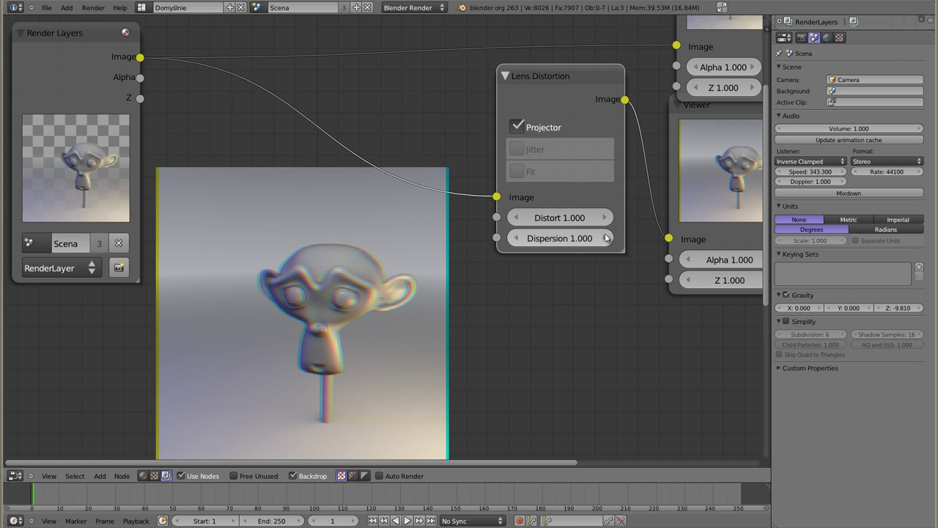
pyautogui.click(517, 127)
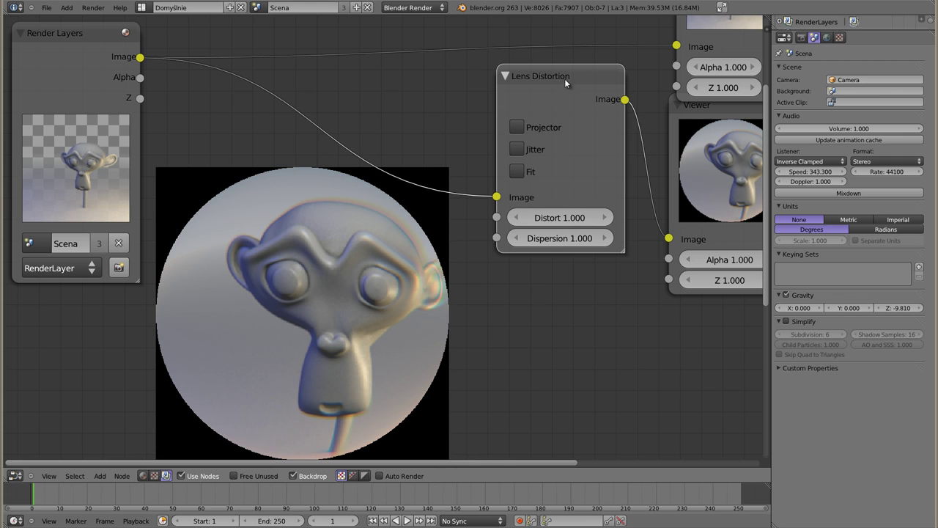
# Rearrange the Lens Distortion, Composite and Viewer nodes and shrink the backdrop preview
pyautogui.moveTo(561, 80); pyautogui.dragTo(511, 101)
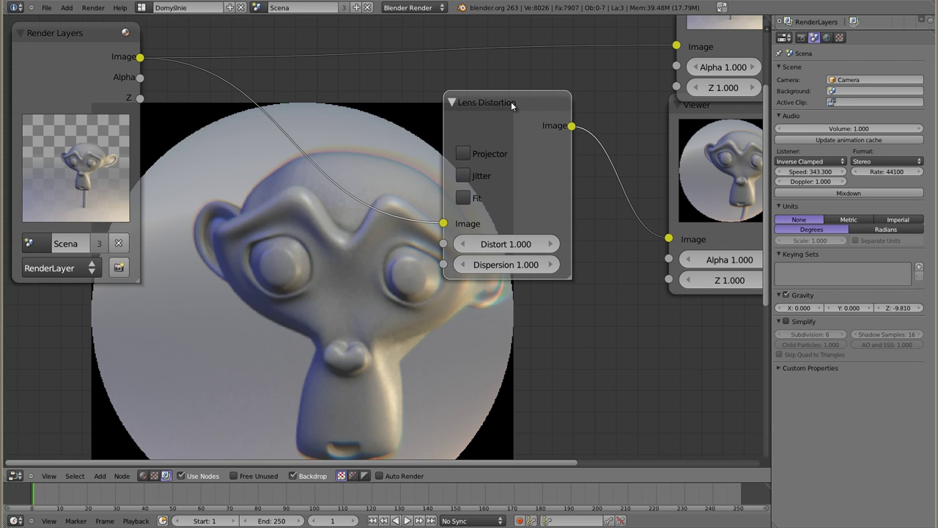
pyautogui.press('v')
pyautogui.press('v')
pyautogui.press('v')
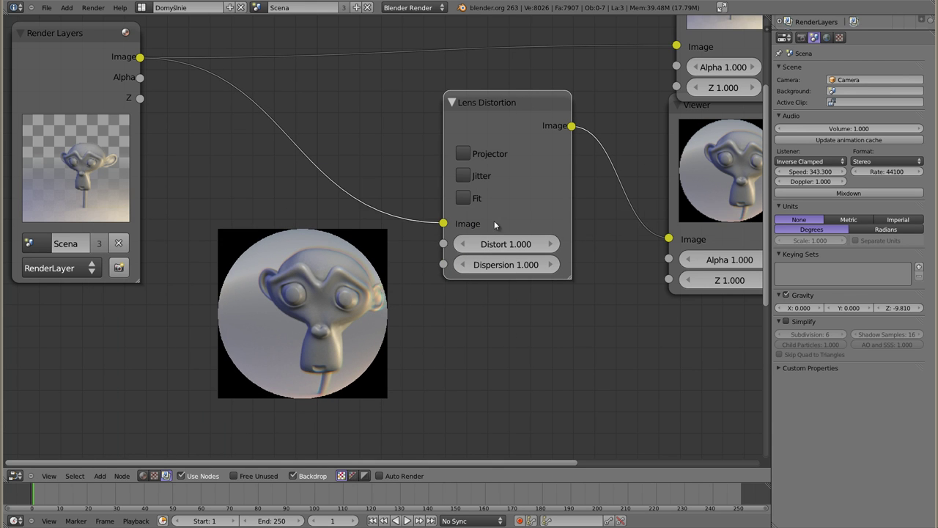
pyautogui.scroll(-3, 494, 221)
pyautogui.moveTo(515, 230); pyautogui.dragTo(382, 155, button='middle')
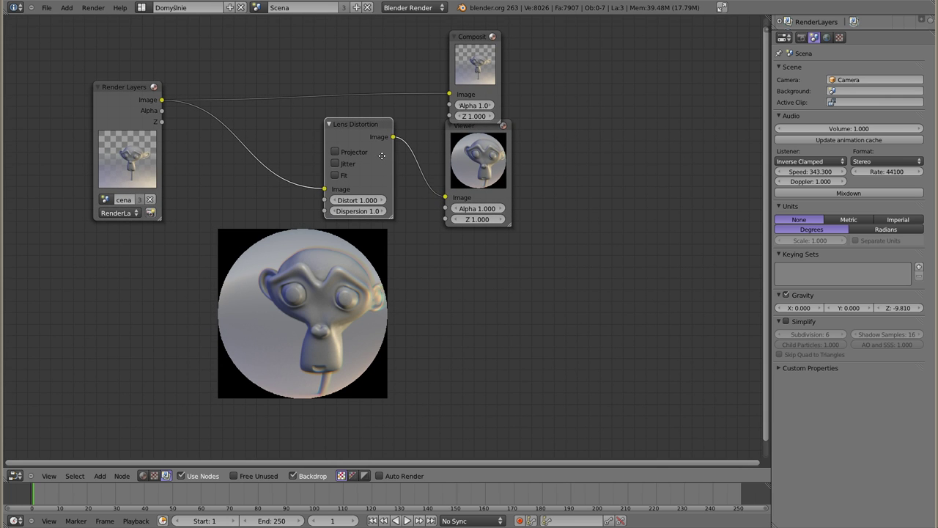
pyautogui.keyDown('alt'); pyautogui.moveTo(378, 235); pyautogui.dragTo(343, 319, button='middle'); pyautogui.keyUp('alt')
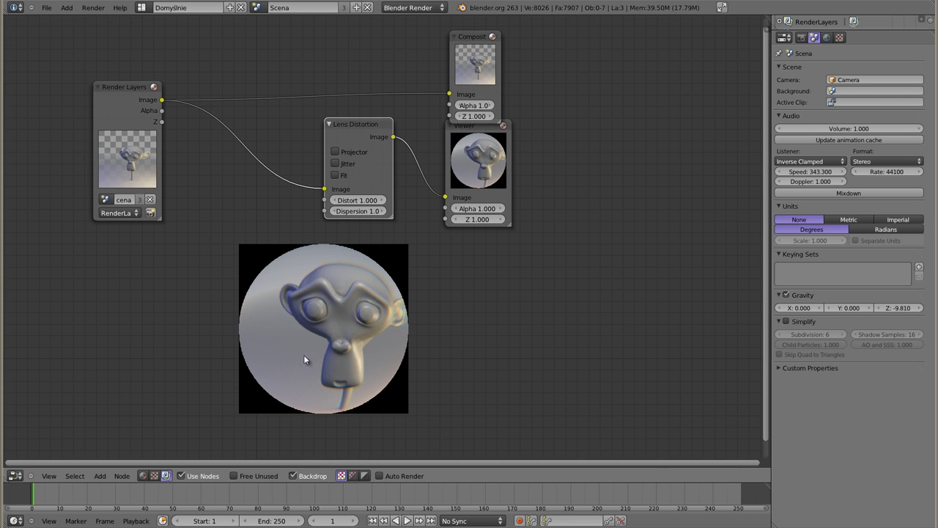
pyautogui.moveTo(478, 44); pyautogui.dragTo(555, 42)
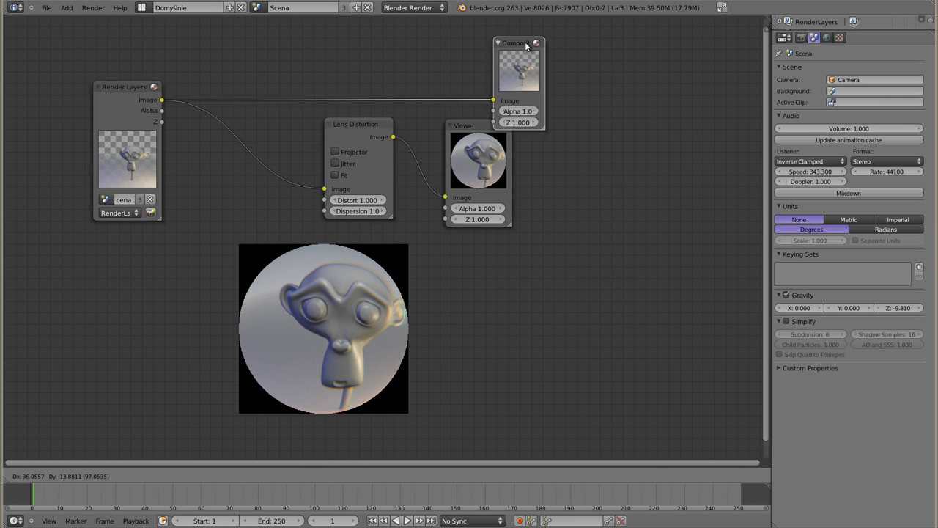
pyautogui.click(482, 129)
pyautogui.moveTo(481, 128); pyautogui.dragTo(548, 138)
pyautogui.moveTo(358, 125); pyautogui.dragTo(373, 125)
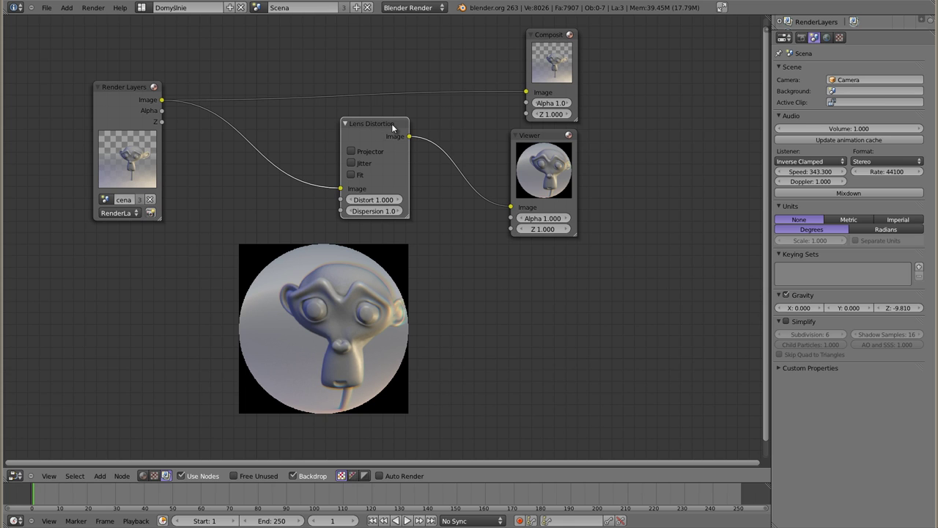
# Set Lens Distortion to Distort 0.020 with Fit on and Dispersion 0
pyautogui.click(353, 200)
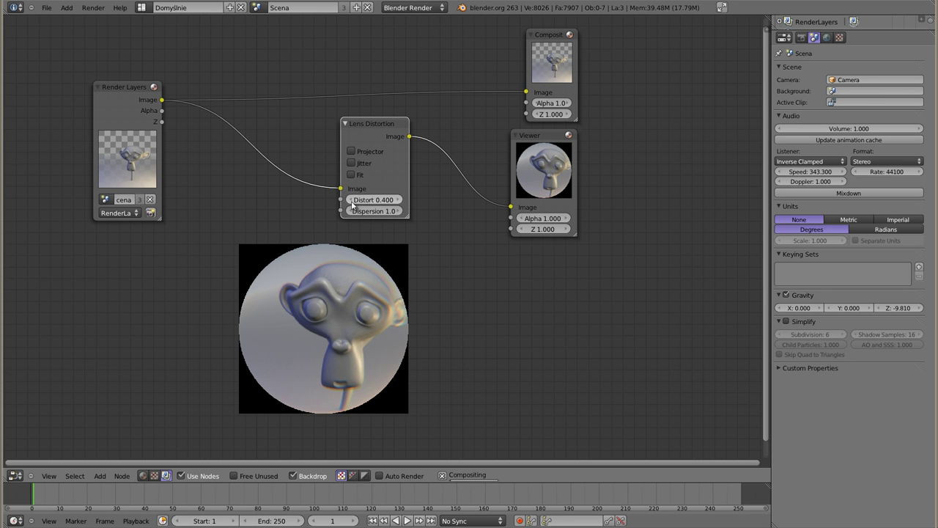
pyautogui.moveTo(355, 202)
pyautogui.mouseDown()
pyautogui.moveTo(343, 202)
pyautogui.moveTo(373, 201)
pyautogui.mouseUp()
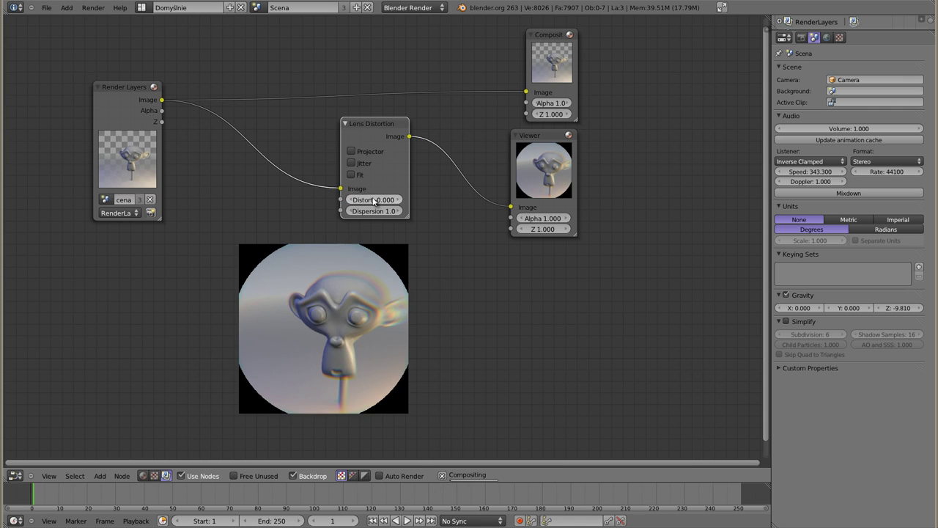
pyautogui.click(373, 200)
pyautogui.write('02')
pyautogui.press('Return')
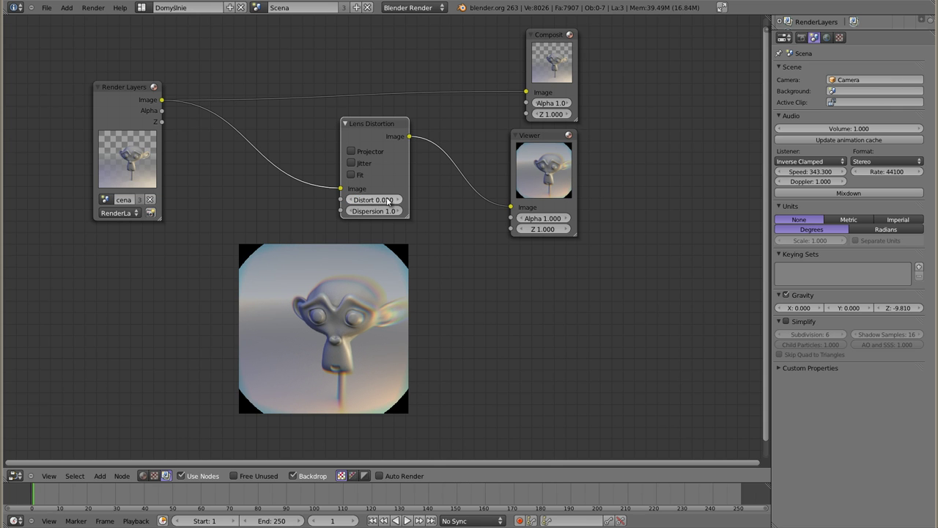
pyautogui.click(352, 175)
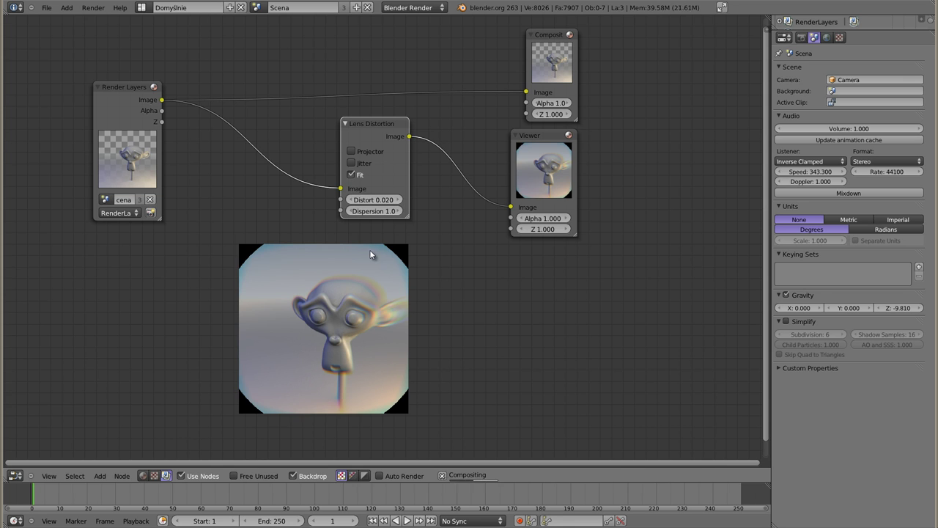
pyautogui.click(371, 212)
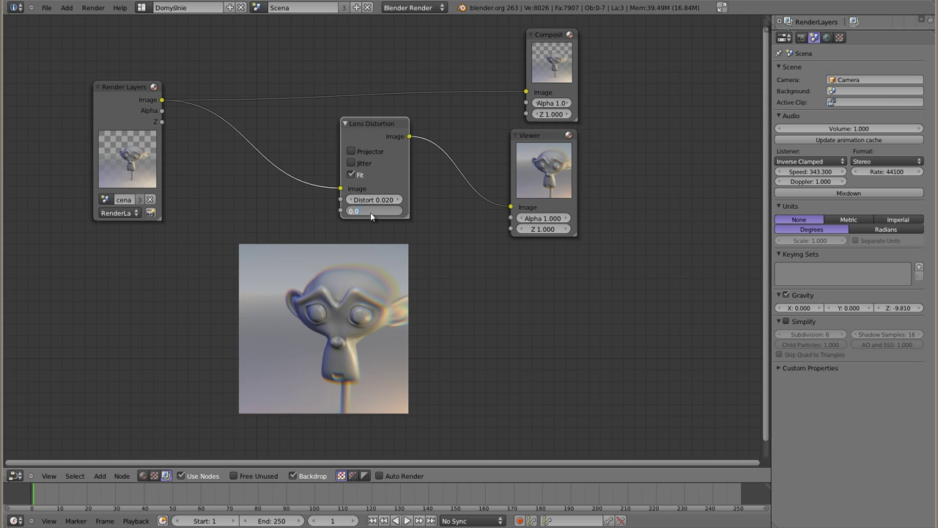
pyautogui.press('Return')
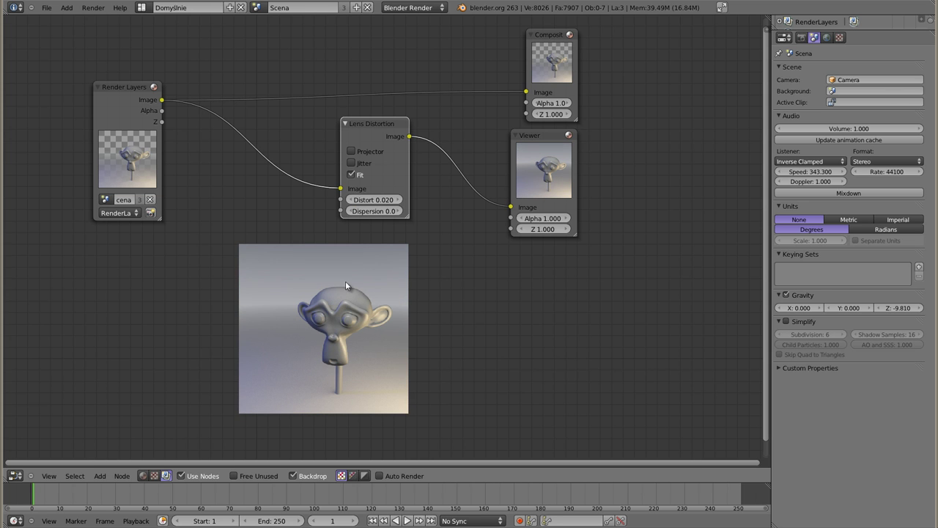
# Route Lens Distortion output into the Viewer and change Distort to -0.010
pyautogui.keyDown('ctrl'); pyautogui.keyDown('shift'); pyautogui.click(127, 97); pyautogui.keyUp('shift'); pyautogui.keyUp('ctrl')
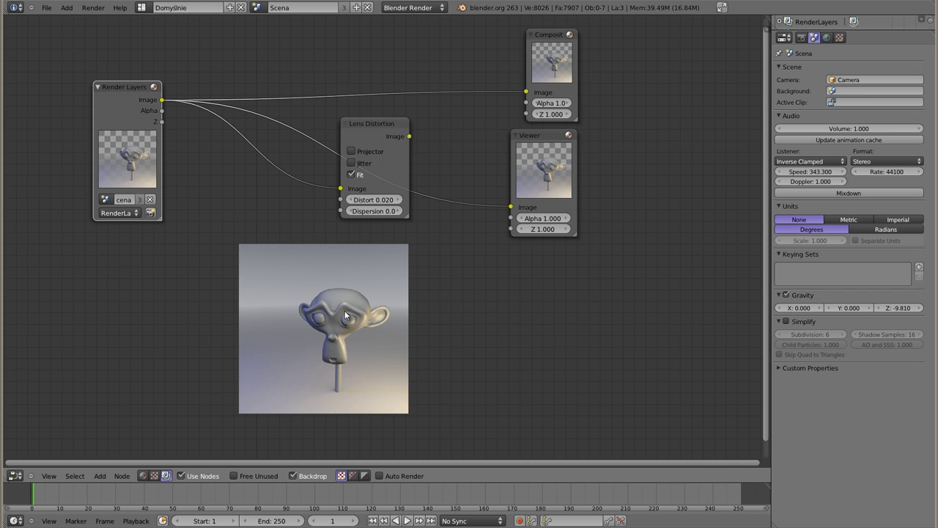
pyautogui.keyDown('ctrl'); pyautogui.keyDown('shift'); pyautogui.click(371, 133); pyautogui.keyUp('shift'); pyautogui.keyUp('ctrl')
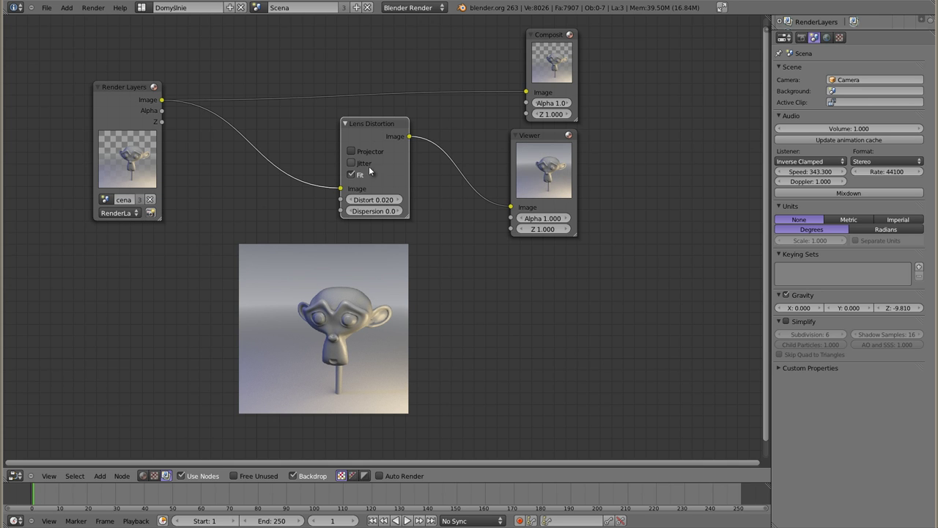
pyautogui.click(368, 205)
pyautogui.write('-0.01')
pyautogui.press('Return')
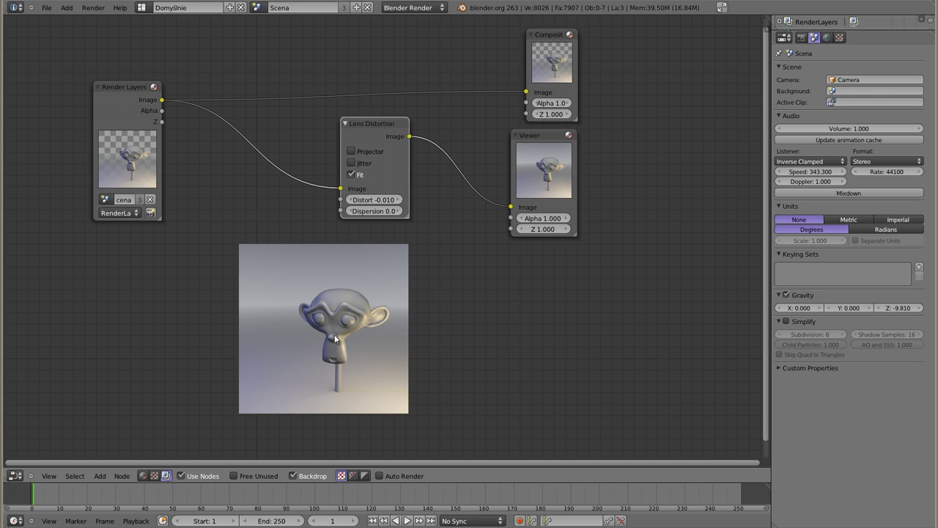
# Zoom the backdrop onto the monkey's eyes and set Dispersion to 0.05
pyautogui.press('v')
pyautogui.press('v')
pyautogui.press('v')
pyautogui.press('v')
pyautogui.press('v')
pyautogui.press('v')
pyautogui.press('v')
pyautogui.press('v')
pyautogui.press('v')
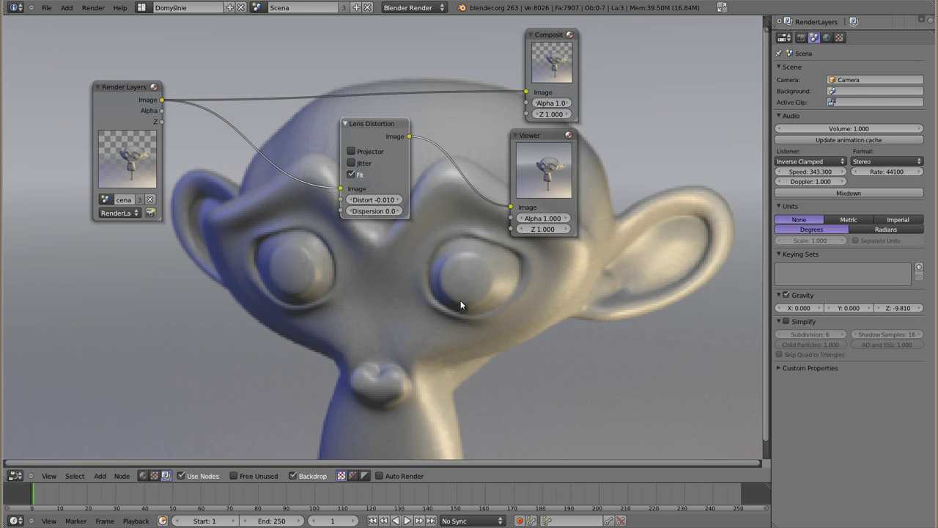
pyautogui.press('v')
pyautogui.moveTo(139, 397)
pyautogui.keyDown('alt'); pyautogui.mouseDown(button='middle')
pyautogui.moveTo(454, 156)
pyautogui.moveTo(184, 333)
pyautogui.moveTo(247, 280)
pyautogui.moveTo(193, 162)
pyautogui.moveTo(187, 287)
pyautogui.moveTo(266, 316)
pyautogui.moveTo(392, 403)
pyautogui.moveTo(377, 409)
pyautogui.moveTo(480, 308)
pyautogui.moveTo(406, 377)
pyautogui.moveTo(417, 174)
pyautogui.moveTo(446, 289)
pyautogui.moveTo(452, 213)
pyautogui.moveTo(477, 274)
pyautogui.moveTo(503, 189)
pyautogui.mouseUp(button='middle'); pyautogui.keyUp('alt')
pyautogui.keyDown('alt'); pyautogui.moveTo(360, 408); pyautogui.dragTo(410, 180, button='middle'); pyautogui.keyUp('alt')
pyautogui.moveTo(278, 266)
pyautogui.keyDown('alt'); pyautogui.mouseDown(button='middle')
pyautogui.moveTo(382, 285)
pyautogui.moveTo(393, 213)
pyautogui.mouseUp(button='middle'); pyautogui.keyUp('alt')
pyautogui.click(382, 213)
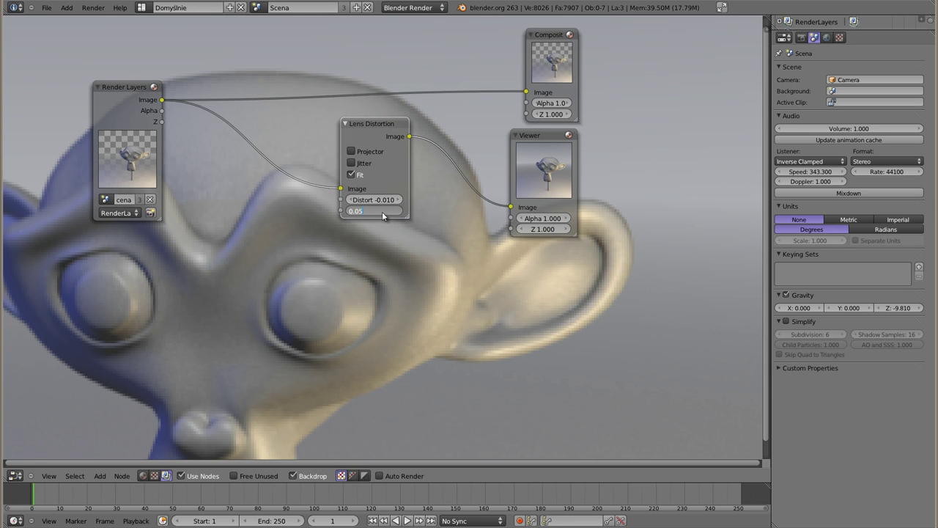
pyautogui.press('Return')
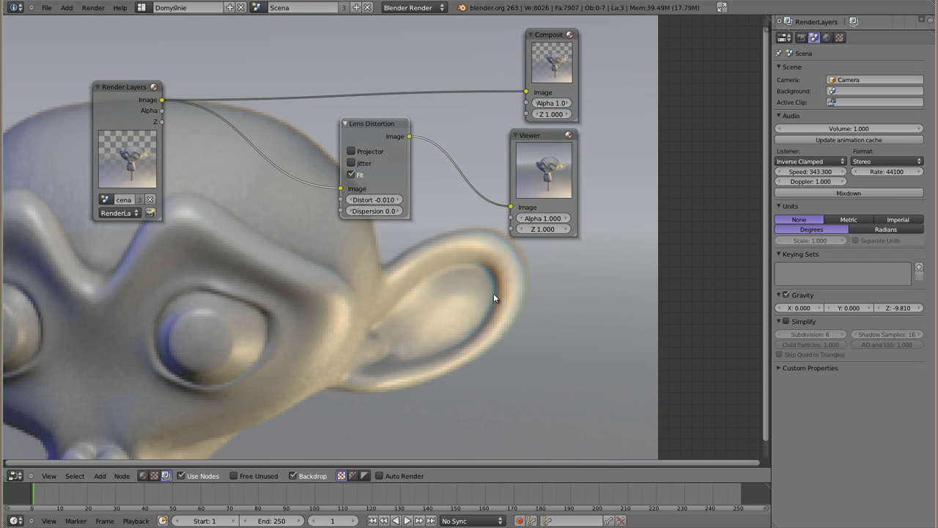
pyautogui.scroll(1, 506, 302)
pyautogui.scroll(1, 509, 302)
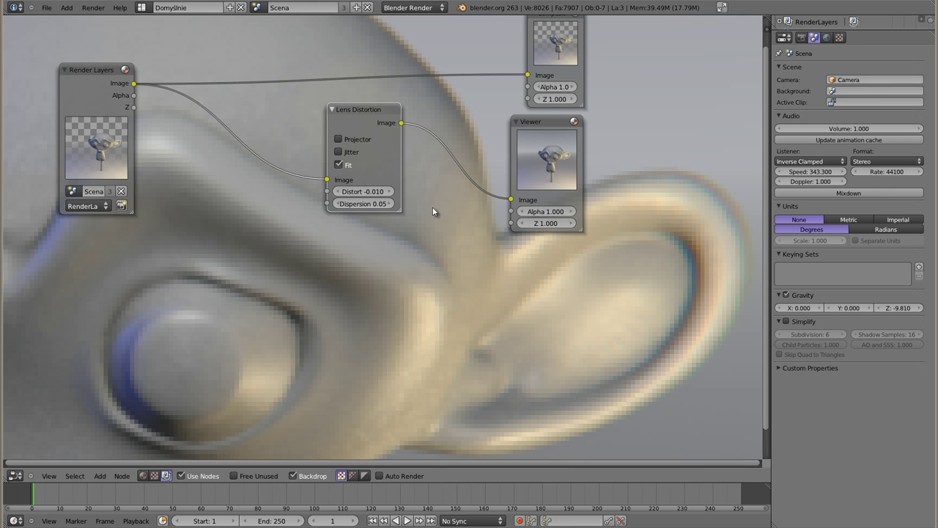
# Zoom the backdrop back out to frame the whole monkey head
pyautogui.keyDown('alt'); pyautogui.moveTo(433, 212); pyautogui.dragTo(396, 280, button='middle'); pyautogui.keyUp('alt')
pyautogui.press('v')
pyautogui.press('v')
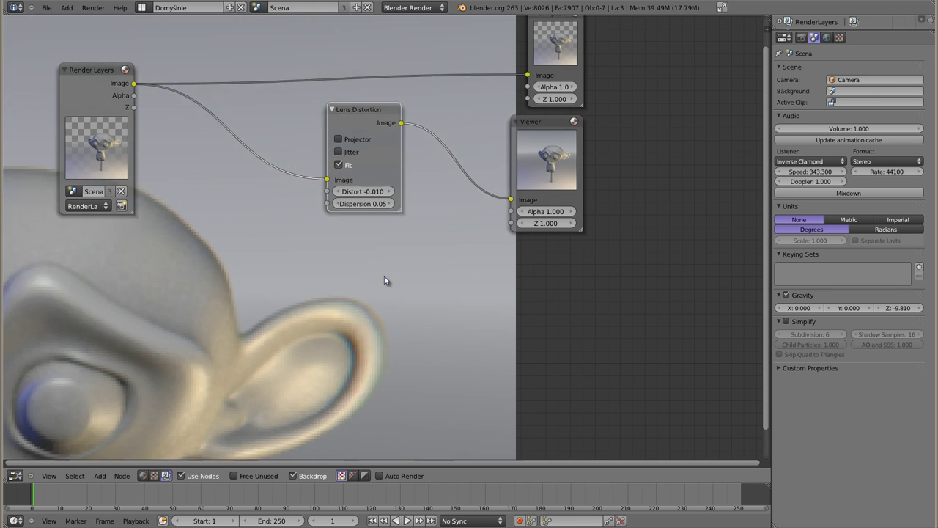
pyautogui.press('v')
pyautogui.keyDown('alt'); pyautogui.moveTo(174, 356); pyautogui.dragTo(486, 237, button='middle'); pyautogui.keyUp('alt')
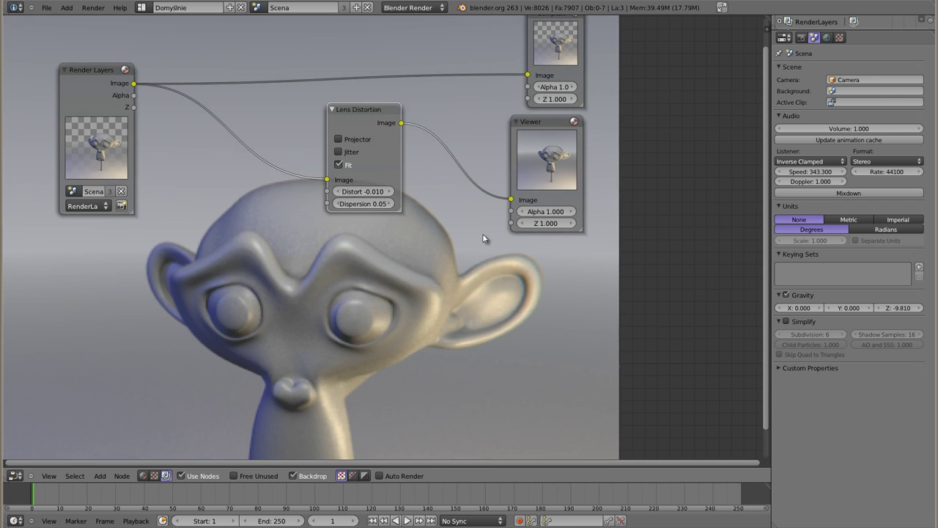
pyautogui.press('v')
pyautogui.press('v')
pyautogui.press('v')
pyautogui.press('v')
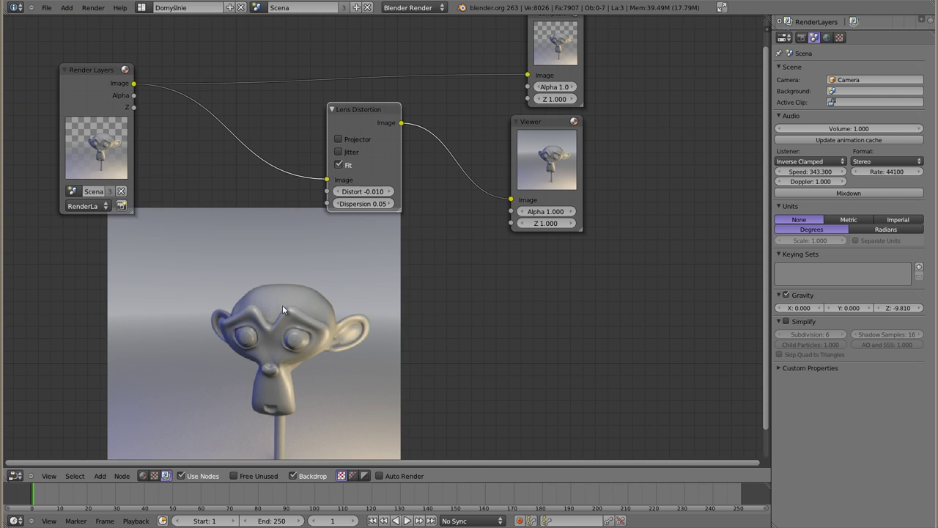
pyautogui.keyDown('alt'); pyautogui.moveTo(239, 351); pyautogui.dragTo(277, 314, button='middle'); pyautogui.keyUp('alt')
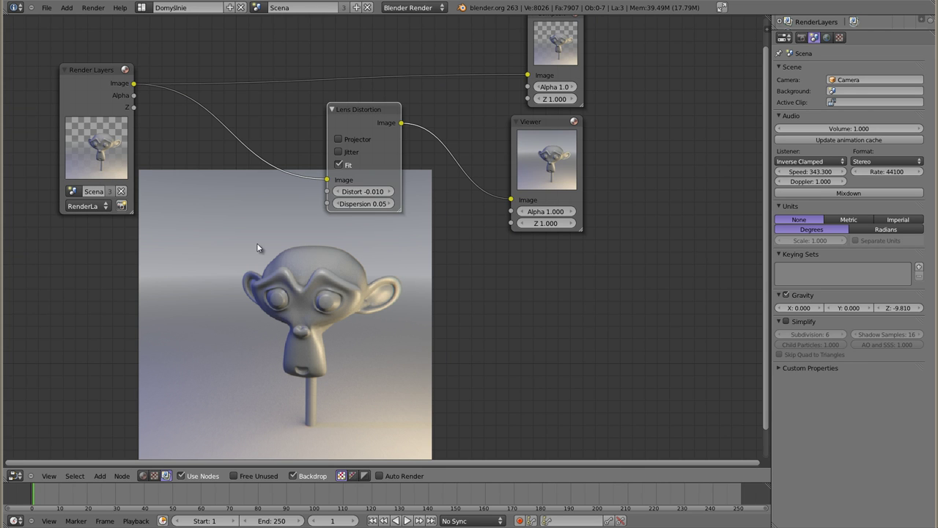
# Reposition Render Layers and Lens Distortion nodes and turn Fit off
pyautogui.moveTo(96, 73); pyautogui.dragTo(85, 52)
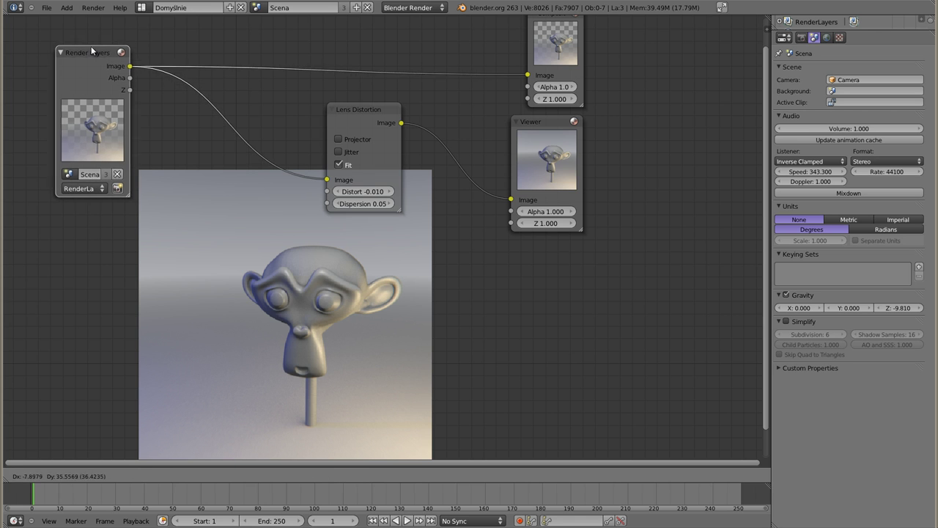
pyautogui.moveTo(341, 126); pyautogui.dragTo(380, 116)
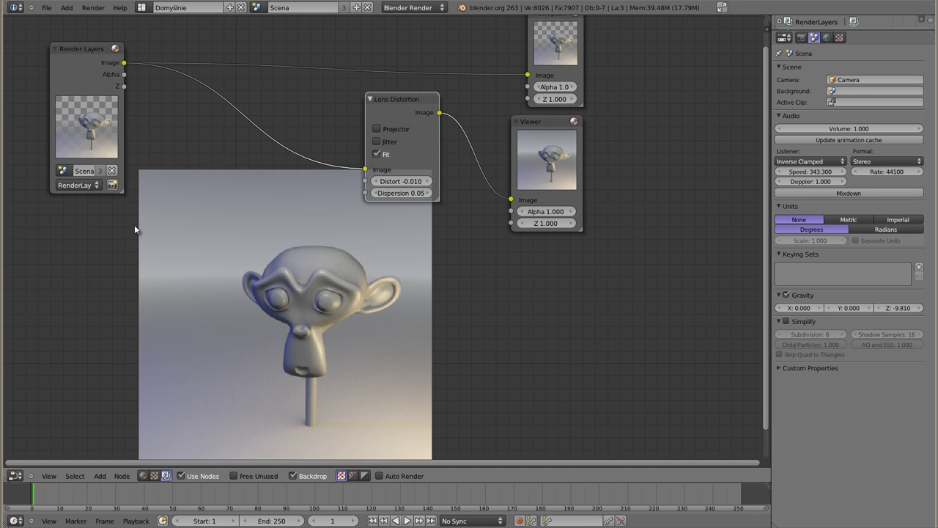
pyautogui.click(377, 154)
# Replace the old Lens Distortion with a new one at Distort 1.000
pyautogui.hotkey('ctrl', 'x')
pyautogui.hotkey('shift', 'a')
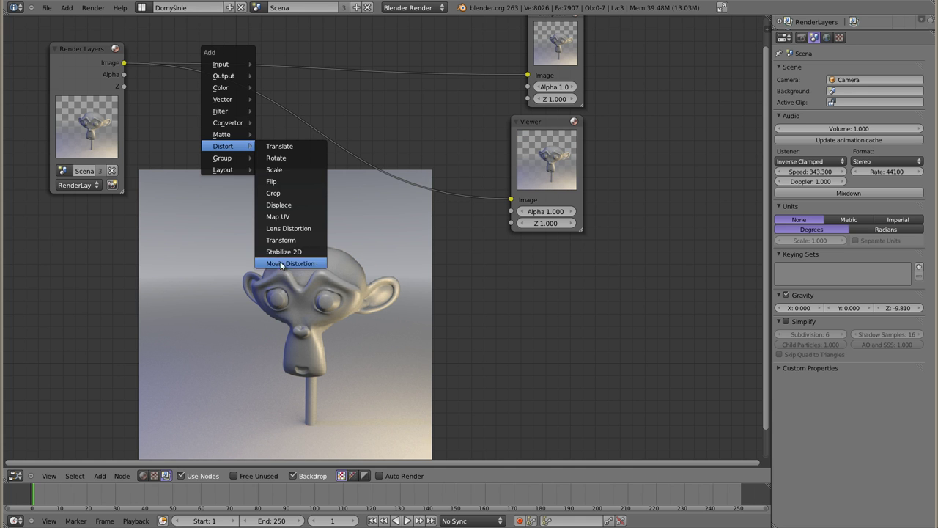
pyautogui.click(290, 228)
pyautogui.click(192, 91)
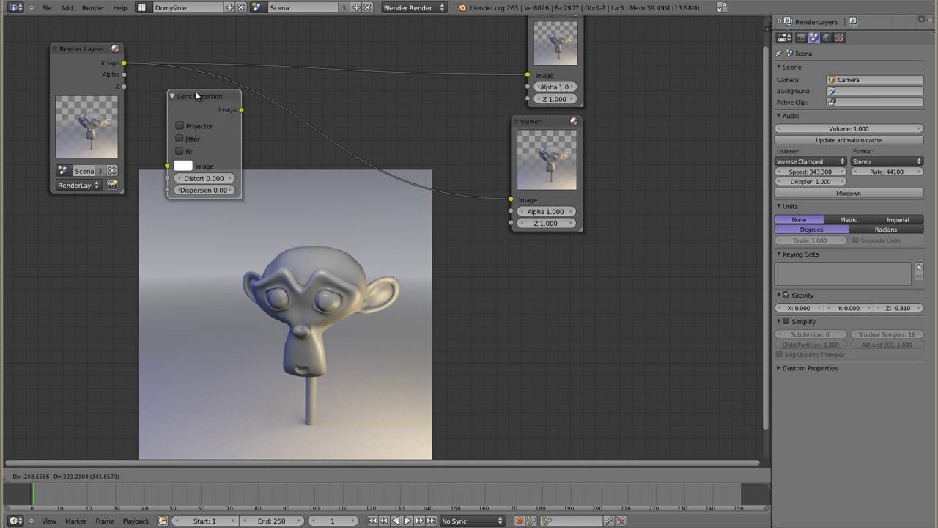
pyautogui.moveTo(202, 179); pyautogui.dragTo(242, 178)
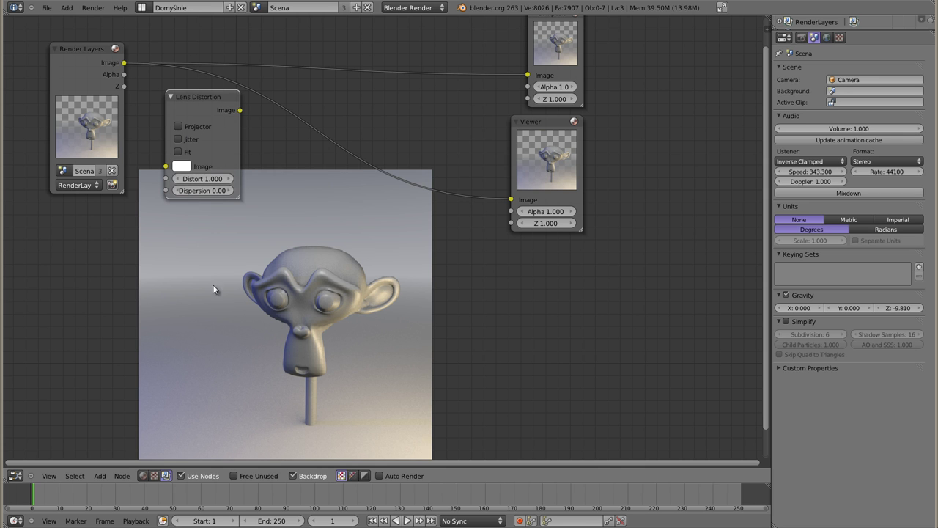
pyautogui.moveTo(203, 108); pyautogui.dragTo(218, 179)
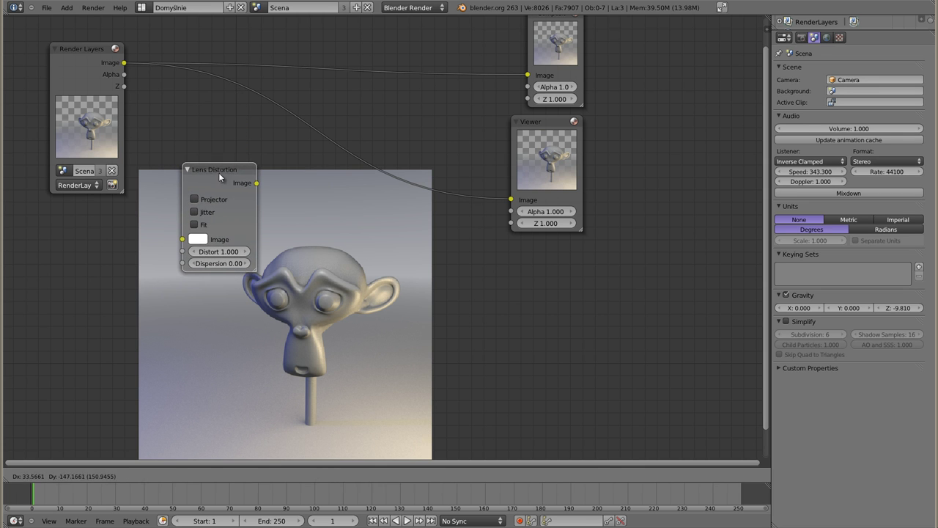
# Connect Render Layers through the new Lens Distortion into the Viewer
pyautogui.moveTo(124, 63); pyautogui.dragTo(182, 238)
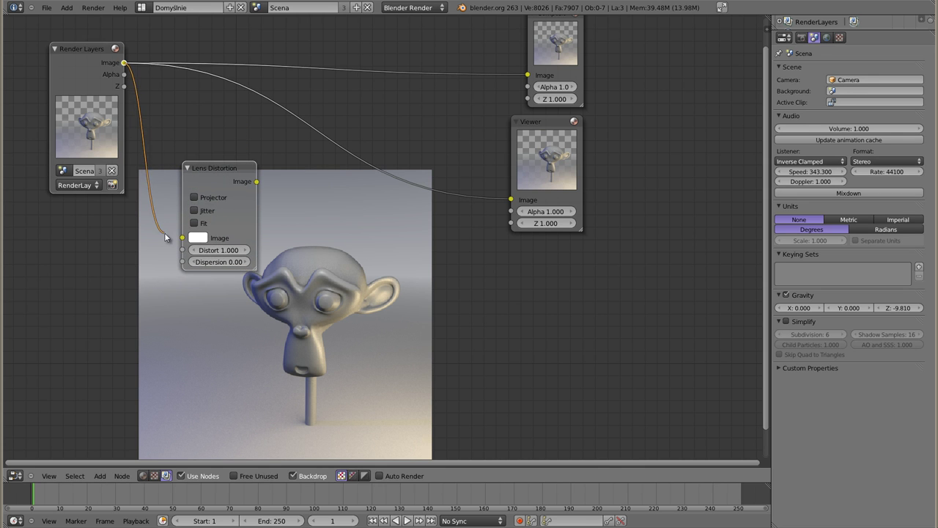
pyautogui.keyDown('ctrl'); pyautogui.keyDown('shift'); pyautogui.click(220, 169); pyautogui.keyUp('shift'); pyautogui.keyUp('ctrl')
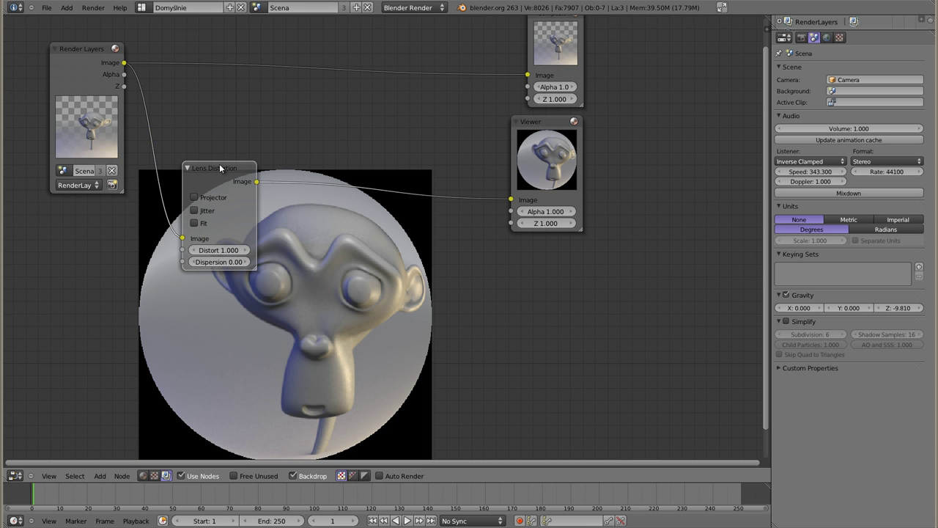
pyautogui.moveTo(220, 168); pyautogui.dragTo(213, 98)
pyautogui.moveTo(553, 126); pyautogui.dragTo(687, 129)
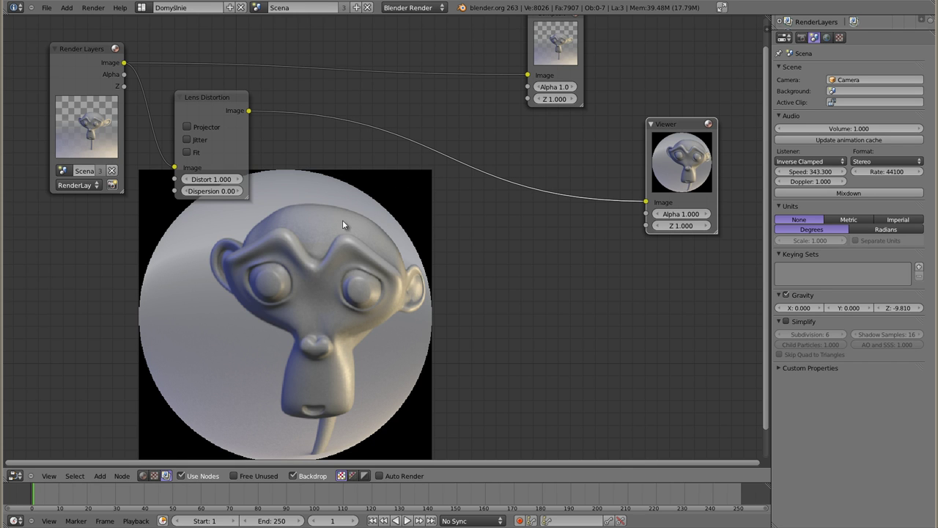
# Insert a relative Blur node before the Viewer with horizontal increased and vertical 50%
pyautogui.hotkey('shift', 'a')
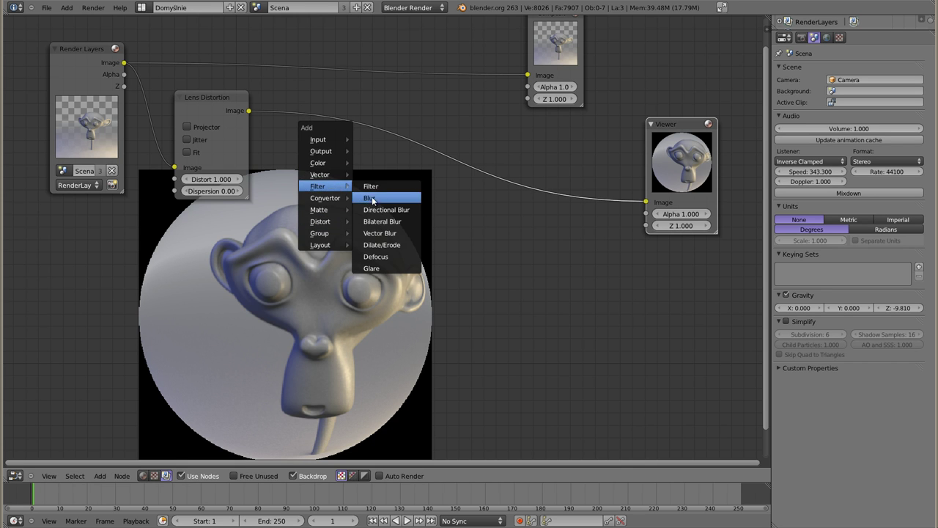
pyautogui.click(369, 198)
pyautogui.click(379, 317)
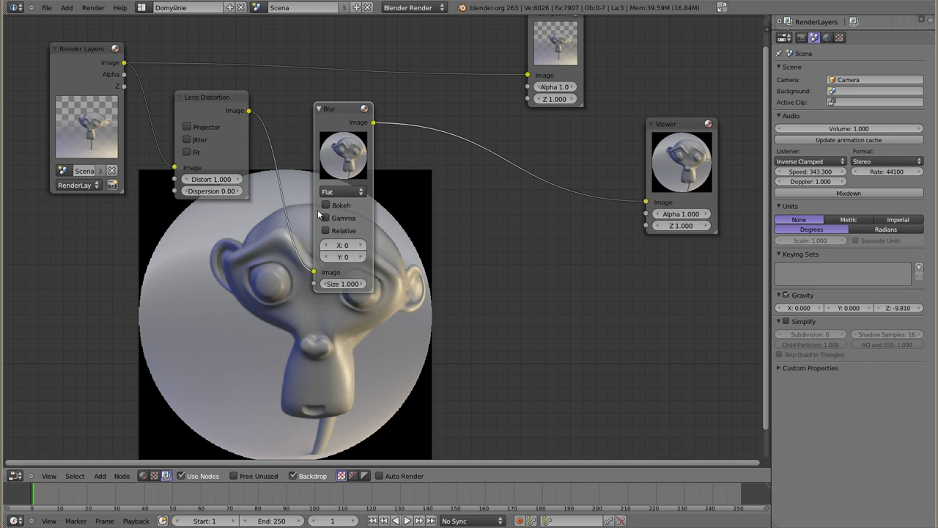
pyautogui.click(326, 230)
pyautogui.moveTo(341, 276); pyautogui.dragTo(566, 289)
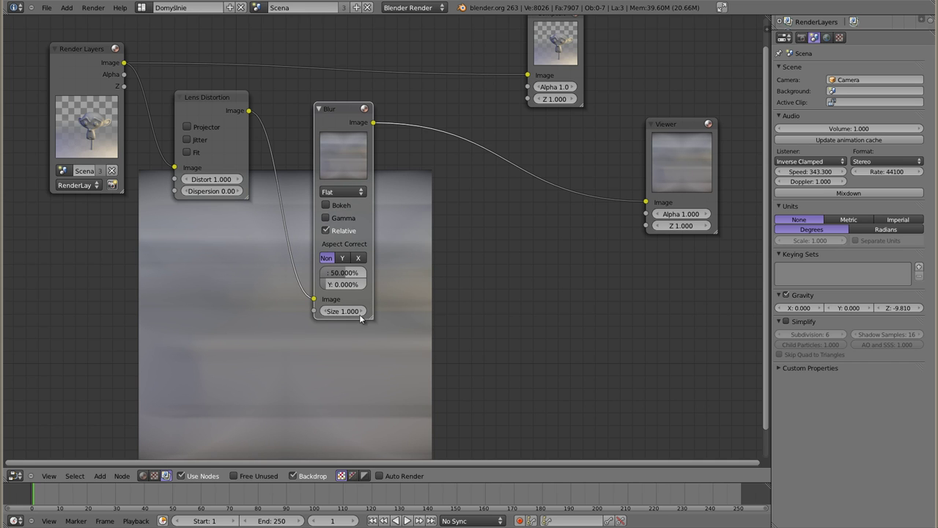
pyautogui.click(339, 284)
pyautogui.write('50')
pyautogui.press('Return')
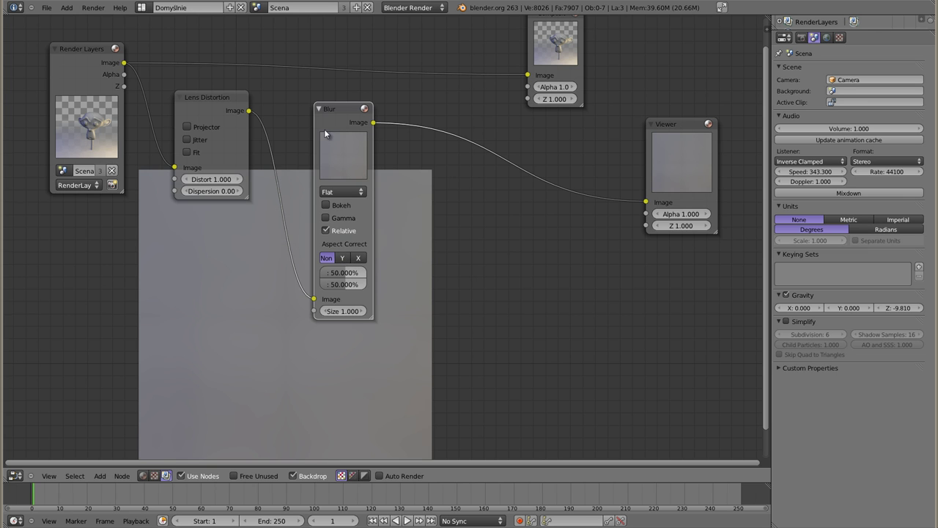
# Move the Blur node right and lower its Size to 0.400
pyautogui.moveTo(325, 133); pyautogui.dragTo(357, 125)
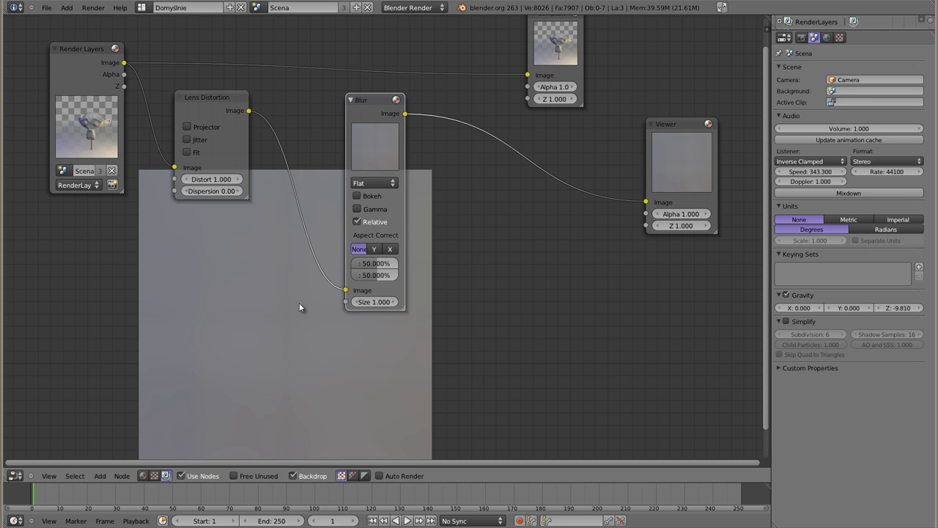
pyautogui.moveTo(363, 171); pyautogui.dragTo(492, 199)
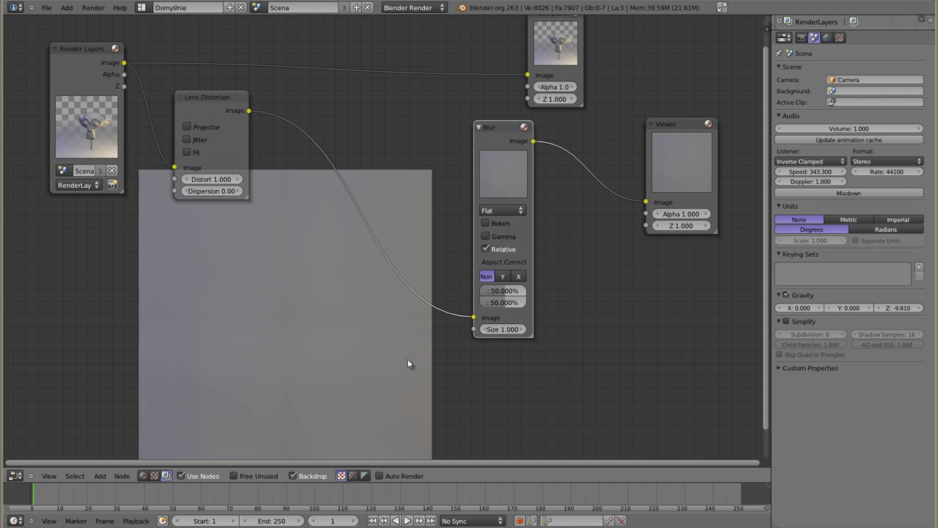
pyautogui.click(482, 329)
pyautogui.click(487, 330)
pyautogui.click(486, 331)
pyautogui.click(487, 330)
pyautogui.click(485, 330)
pyautogui.click(485, 329)
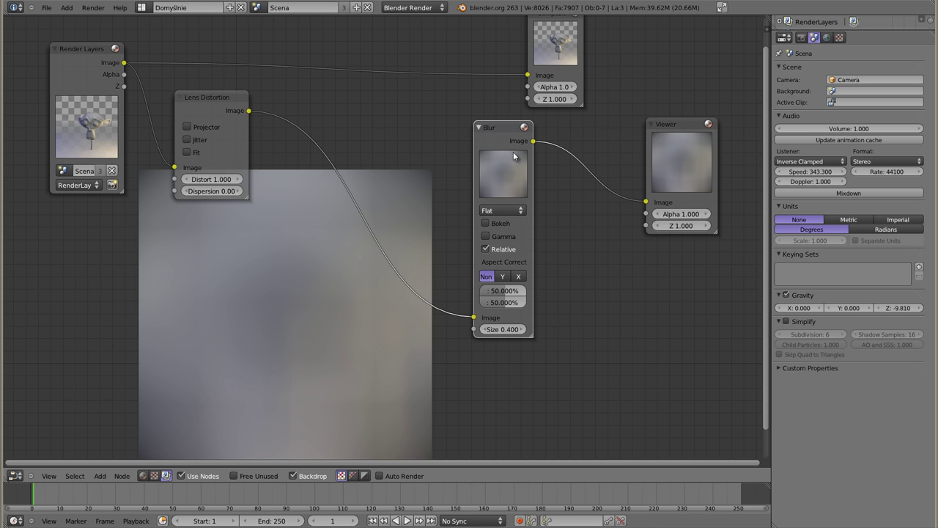
# Switch the Blur filter to Fast Gaussian and raise Size to 1.000
pyautogui.click(501, 210)
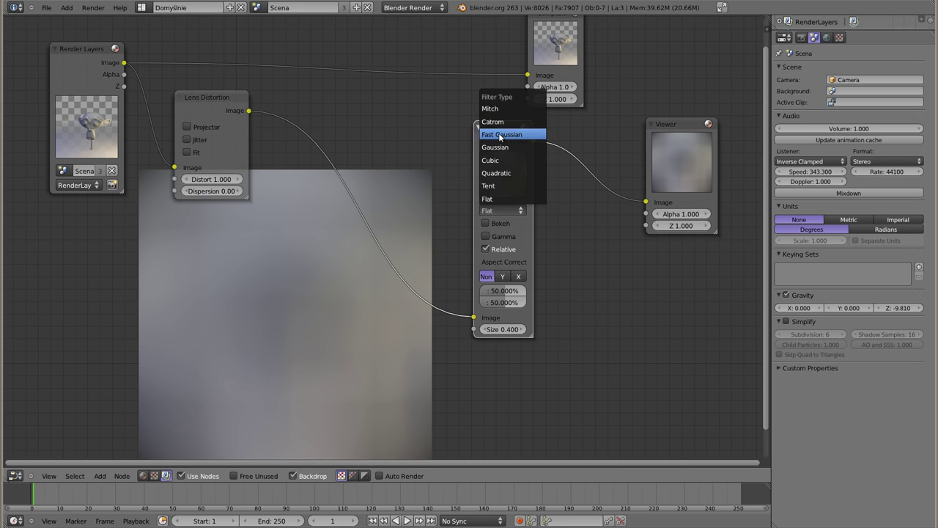
pyautogui.click(504, 135)
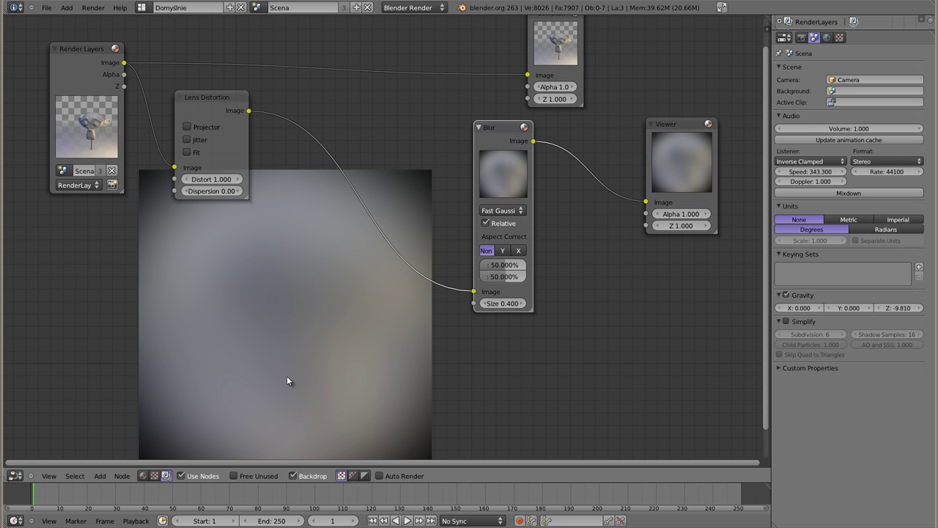
pyautogui.click(522, 303)
pyautogui.click(523, 304)
pyautogui.click(523, 303)
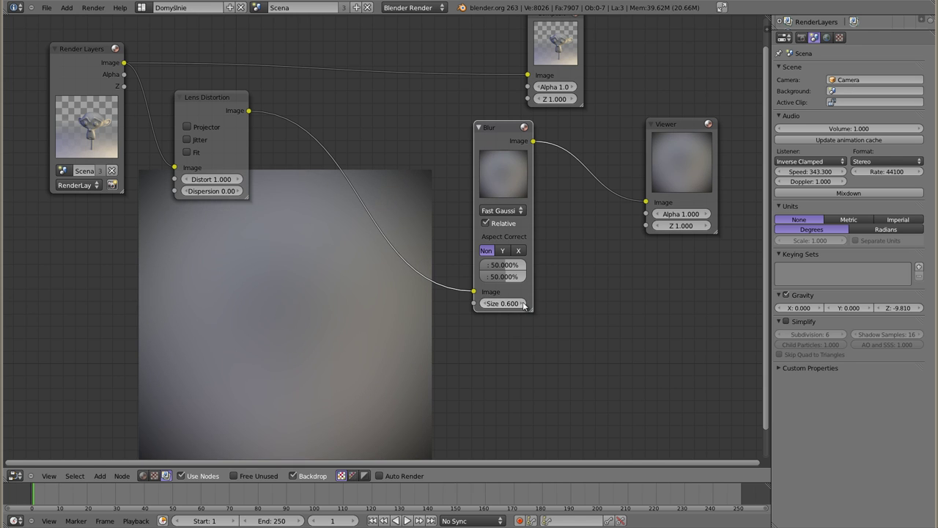
pyautogui.click(523, 304)
pyautogui.click(522, 304)
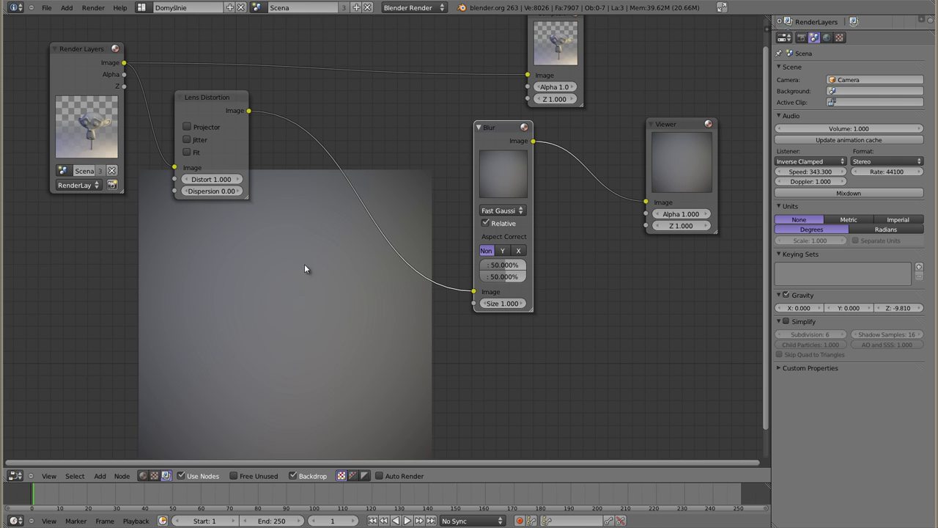
# Place the Blur node beside Lens Distortion and pan the graph down
pyautogui.moveTo(209, 90); pyautogui.dragTo(210, 75)
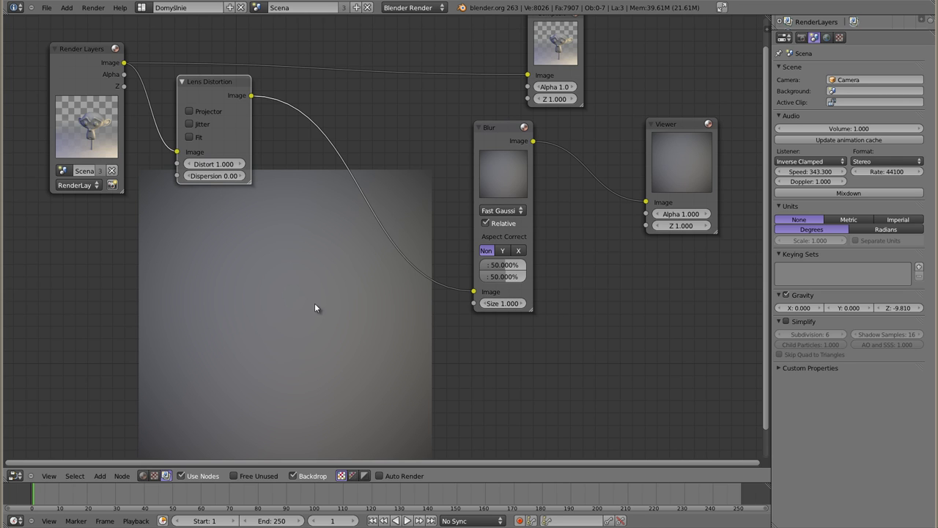
pyautogui.moveTo(503, 140); pyautogui.dragTo(315, 113)
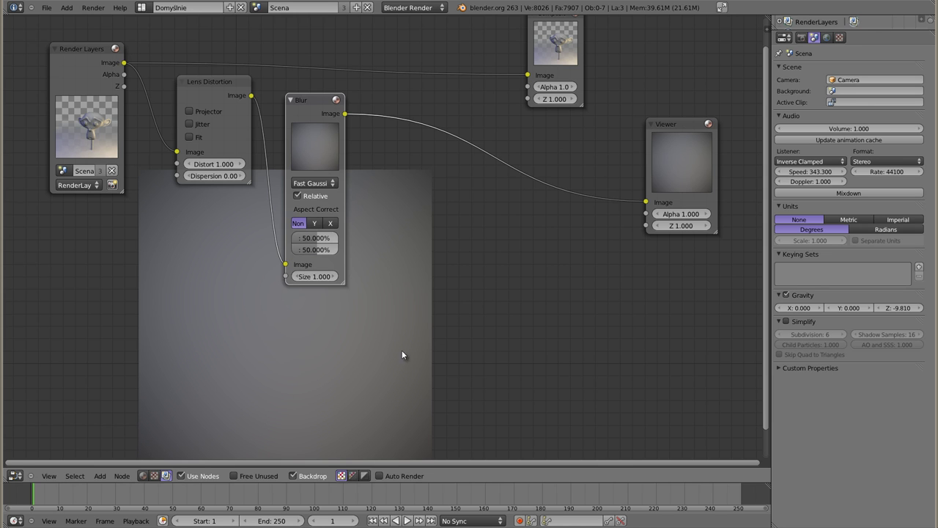
pyautogui.moveTo(484, 216); pyautogui.dragTo(433, 291, button='middle')
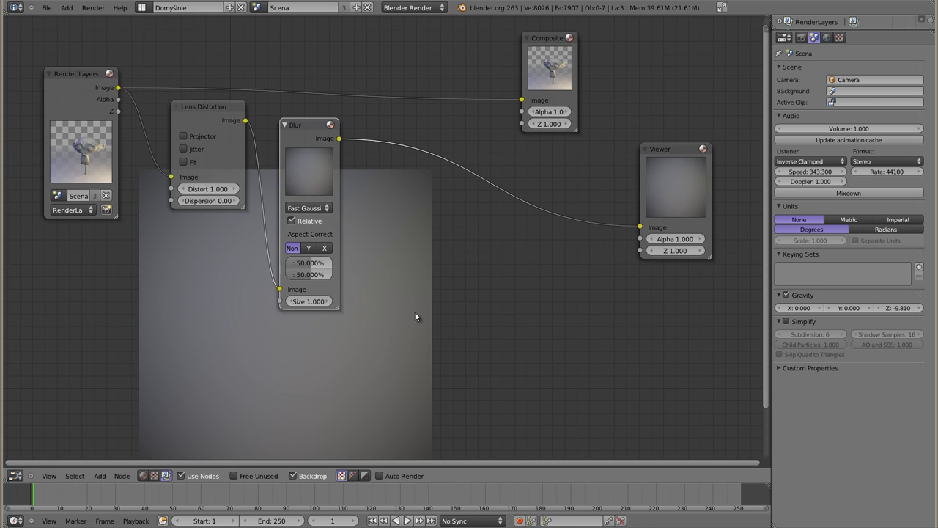
# Add a Mix color node set to Multiply blending
pyautogui.hotkey('shift', 'a')
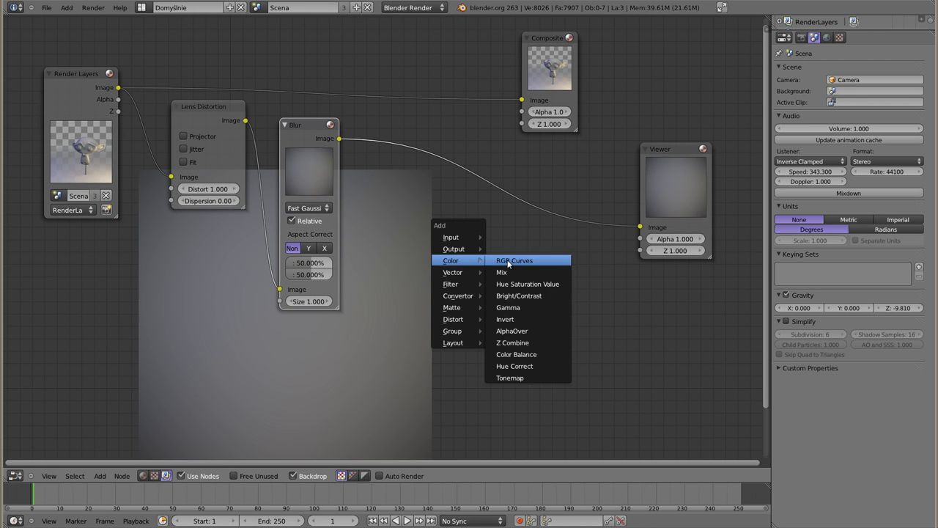
pyautogui.click(506, 272)
pyautogui.click(524, 305)
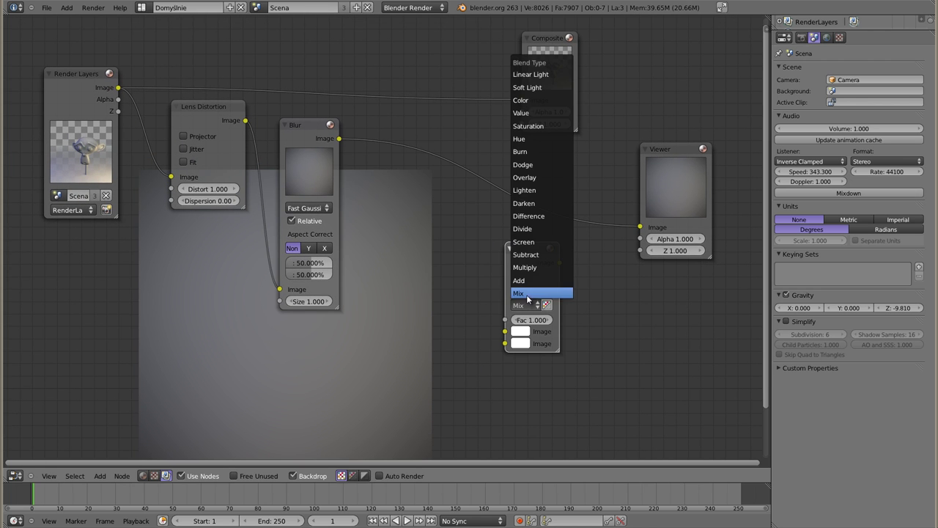
pyautogui.click(534, 268)
pyautogui.moveTo(530, 250)
pyautogui.mouseDown()
pyautogui.moveTo(464, 272)
pyautogui.moveTo(472, 262)
pyautogui.mouseUp()
# Feed the image and Blur output into Multiply and show it in the Viewer
pyautogui.moveTo(118, 87)
pyautogui.mouseDown()
pyautogui.moveTo(399, 158)
pyautogui.moveTo(450, 343)
pyautogui.mouseUp()
pyautogui.moveTo(339, 138); pyautogui.dragTo(449, 354)
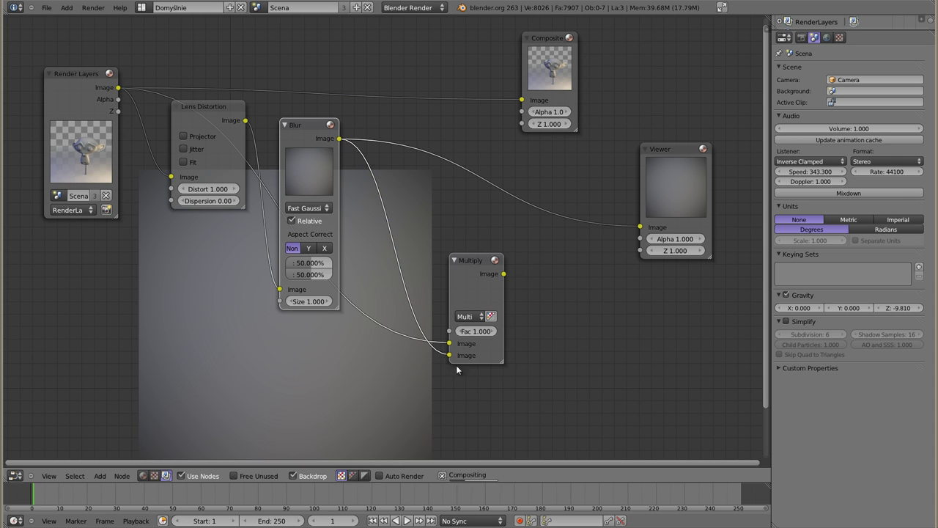
pyautogui.keyDown('ctrl'); pyautogui.keyDown('shift'); pyautogui.click(472, 277); pyautogui.keyUp('shift'); pyautogui.keyUp('ctrl')
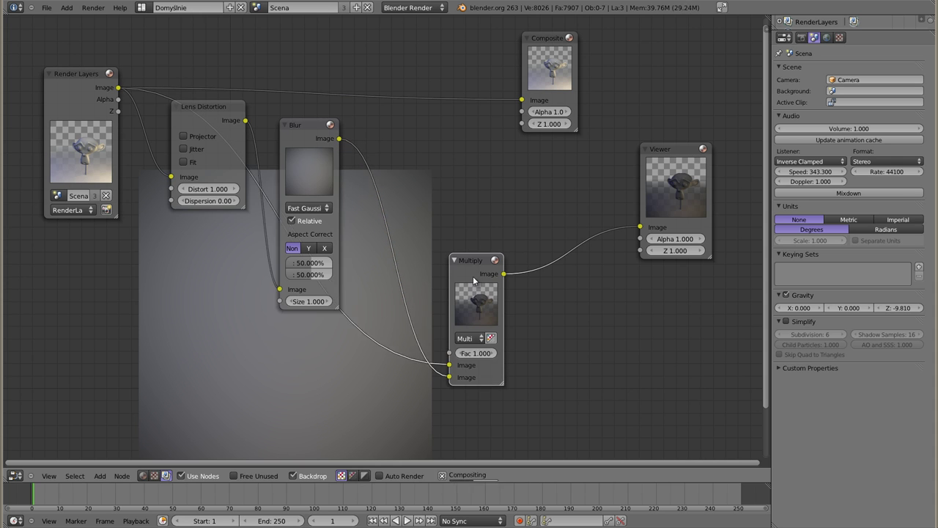
pyautogui.moveTo(476, 266)
pyautogui.mouseDown()
pyautogui.moveTo(464, 123)
pyautogui.moveTo(463, 133)
pyautogui.mouseUp()
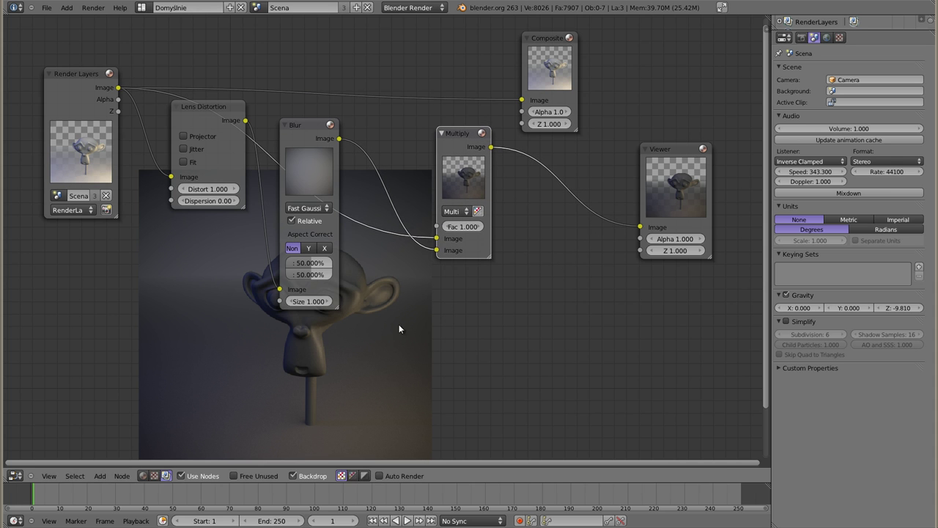
# Collapse Blur and Lens Distortion nodes, tidy layout, and set Multiply Fac to 0.700
pyautogui.click(287, 126)
pyautogui.click(177, 107)
pyautogui.moveTo(299, 128); pyautogui.dragTo(288, 123)
pyautogui.moveTo(469, 166); pyautogui.dragTo(483, 151)
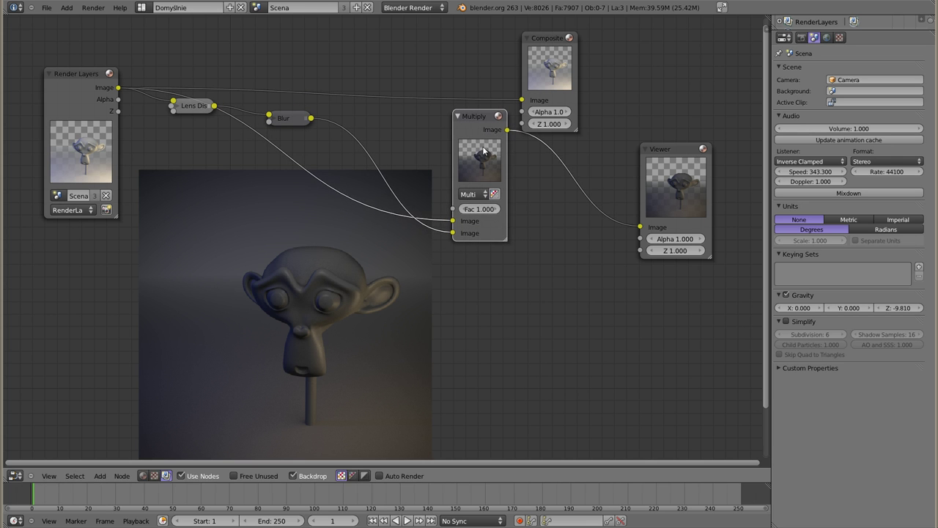
pyautogui.click(463, 209)
pyautogui.click(463, 210)
pyautogui.click(464, 211)
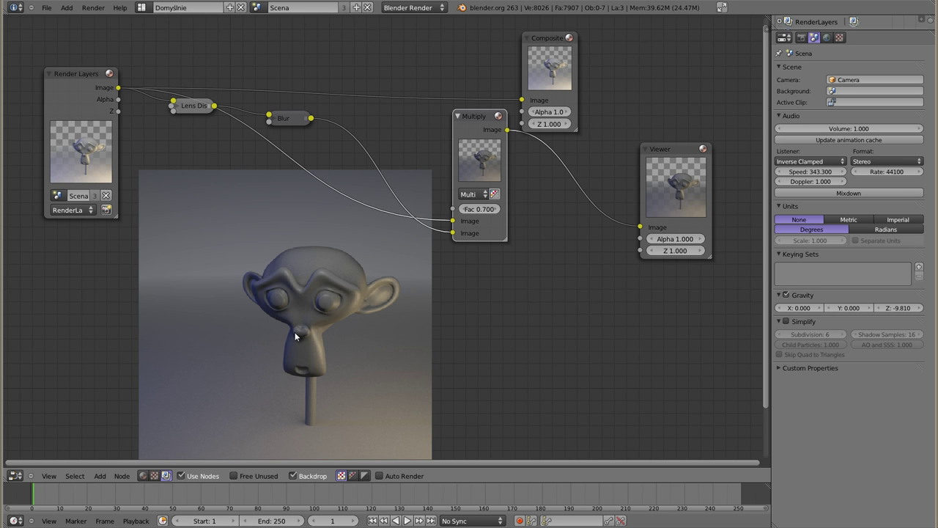
# Move the backdrop, Composite and Viewer nodes, set Multiply Fac 0.800, place Multiply beside Blur
pyautogui.keyDown('alt'); pyautogui.moveTo(296, 336); pyautogui.dragTo(287, 308, button='middle'); pyautogui.keyUp('alt')
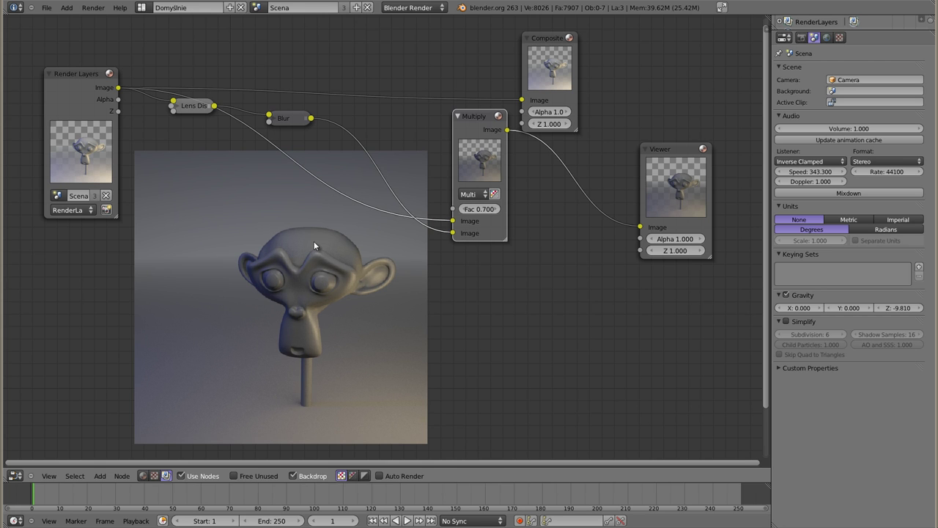
pyautogui.moveTo(554, 38); pyautogui.dragTo(625, 36)
pyautogui.click(678, 154)
pyautogui.moveTo(678, 154); pyautogui.dragTo(703, 153)
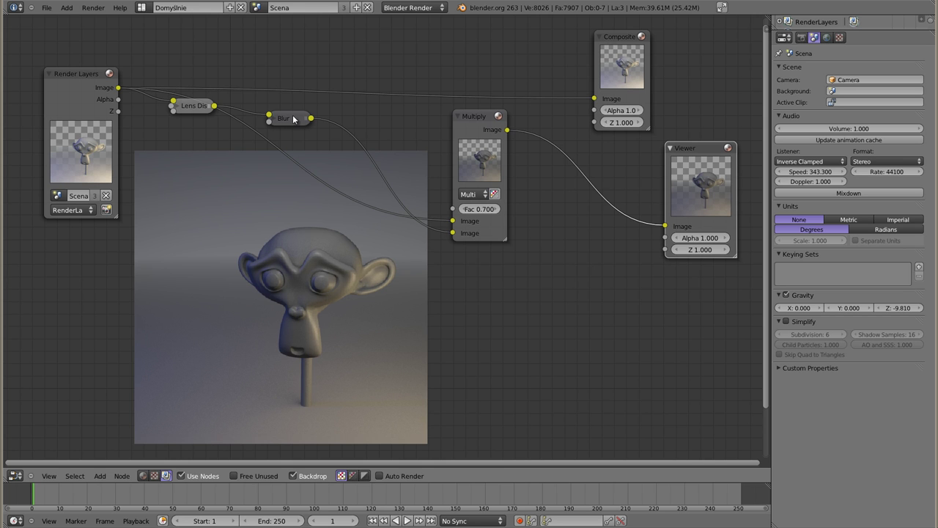
pyautogui.moveTo(480, 125); pyautogui.dragTo(524, 134)
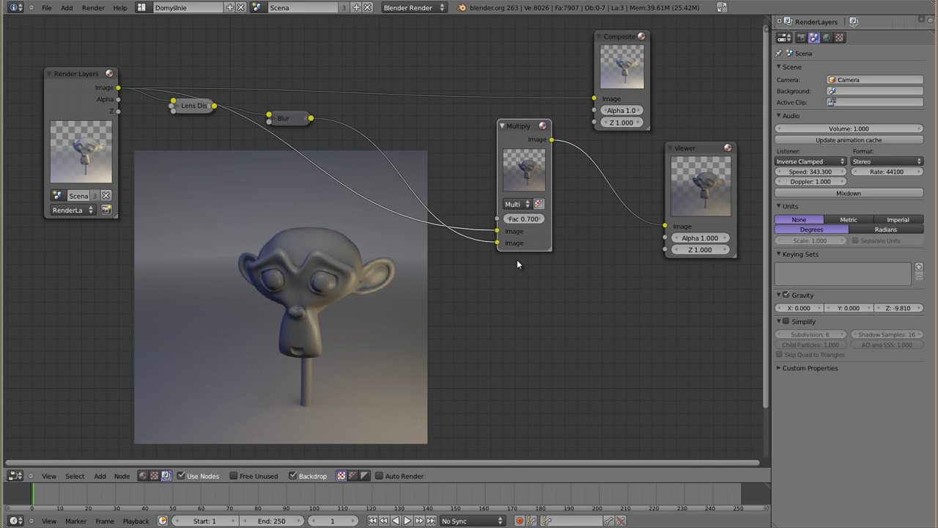
pyautogui.click(542, 219)
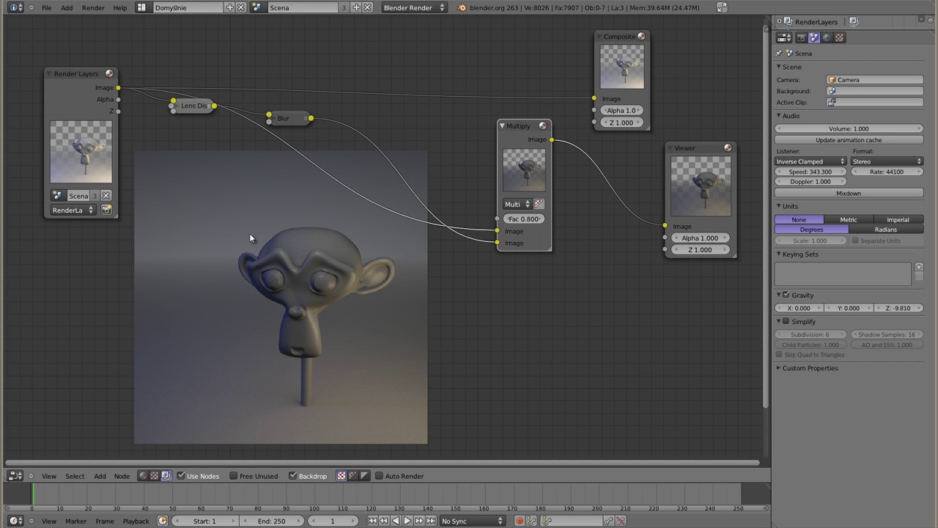
pyautogui.moveTo(525, 129)
pyautogui.mouseDown()
pyautogui.moveTo(407, 116)
pyautogui.moveTo(365, 75)
pyautogui.mouseUp()
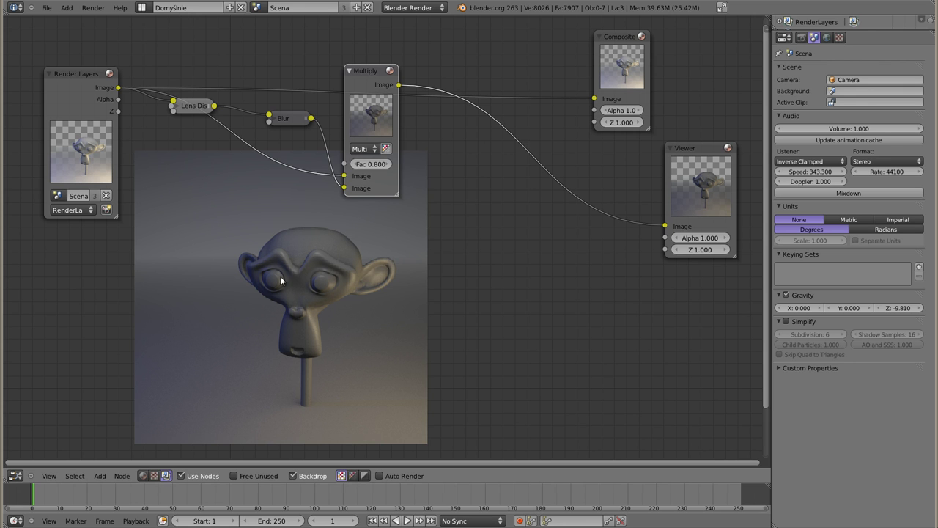
# Add a second Lens Distortion node with Distort 0.010 and Dispersion 0.10
pyautogui.hotkey('shift', 'a')
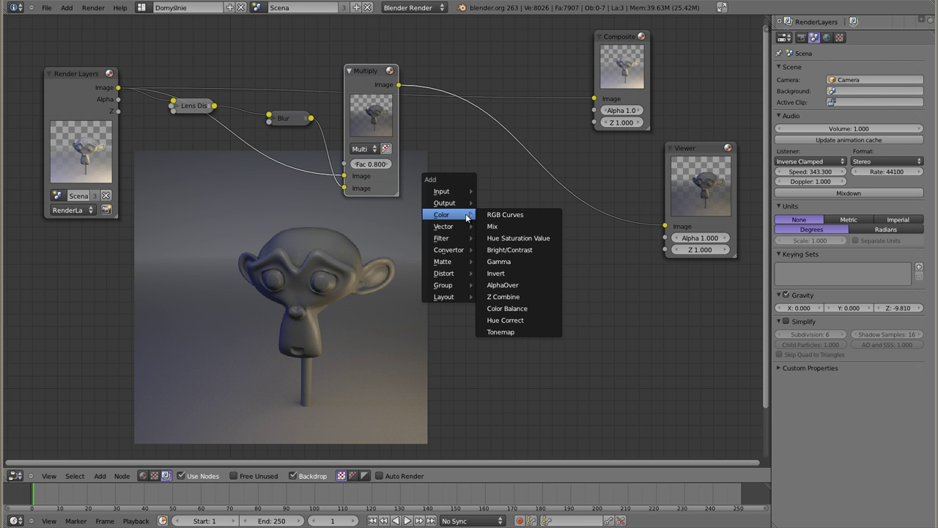
pyautogui.click(194, 106)
pyautogui.hotkey('shift', 'd')
pyautogui.click(437, 171)
pyautogui.click(427, 170)
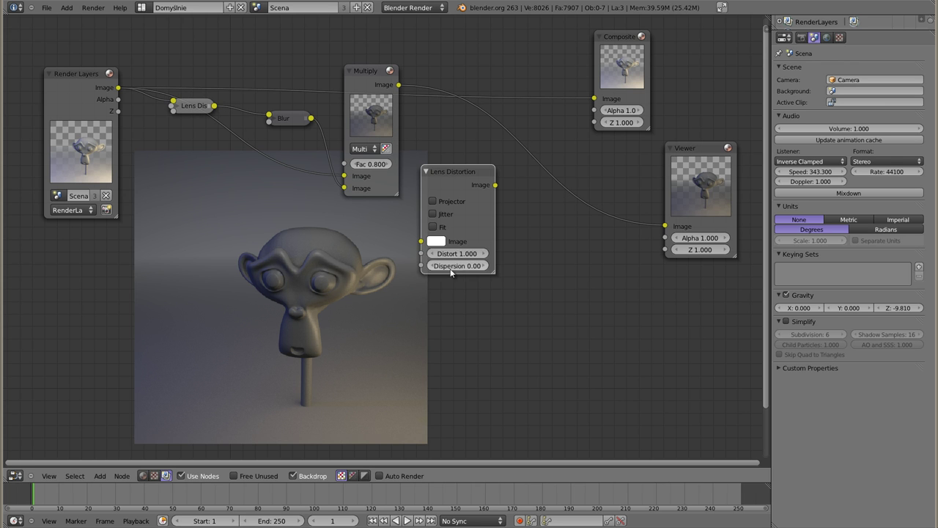
pyautogui.click(458, 255)
pyautogui.press('Return')
pyautogui.click(457, 266)
pyautogui.write('.1')
pyautogui.press('Return')
# Insert it between Multiply and Viewer, enabling Fit and Jitter
pyautogui.moveTo(451, 171); pyautogui.dragTo(494, 130)
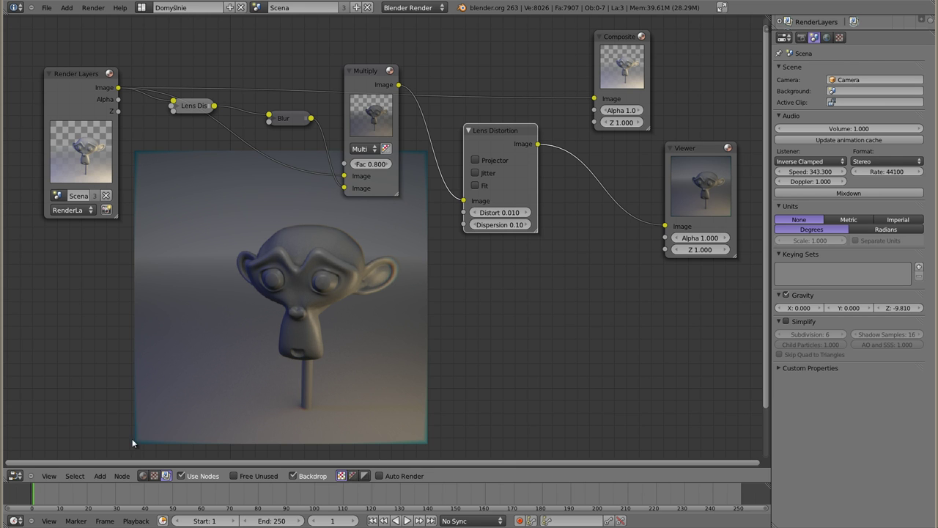
pyautogui.click(475, 186)
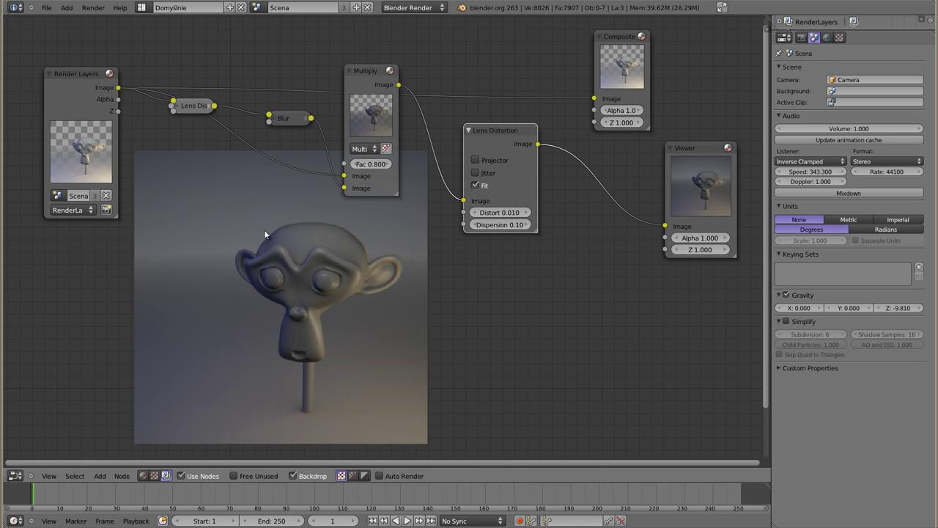
pyautogui.click(475, 172)
# Disable Jitter on the dispersion Lens Distortion and nudge the Multiply and Lens Distortion nodes
pyautogui.click(476, 172)
pyautogui.moveTo(369, 71); pyautogui.dragTo(379, 72)
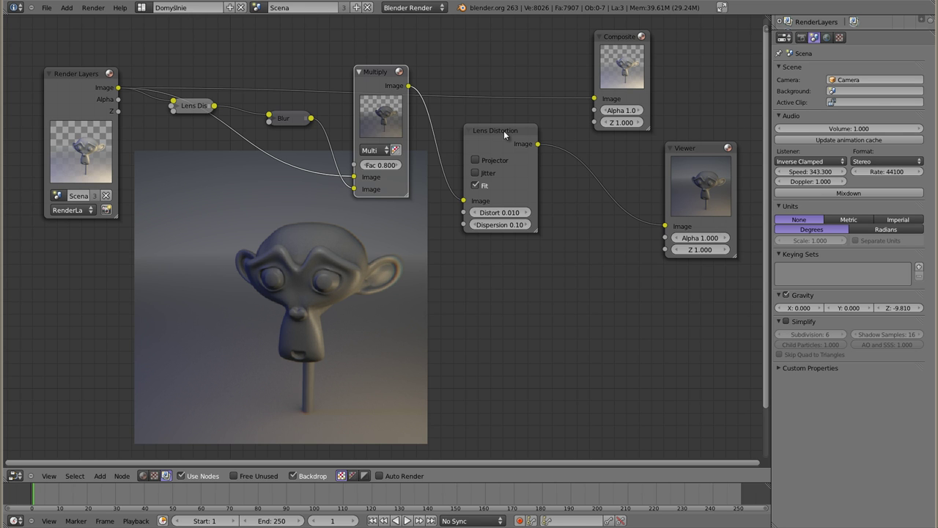
pyautogui.moveTo(504, 130); pyautogui.dragTo(517, 130)
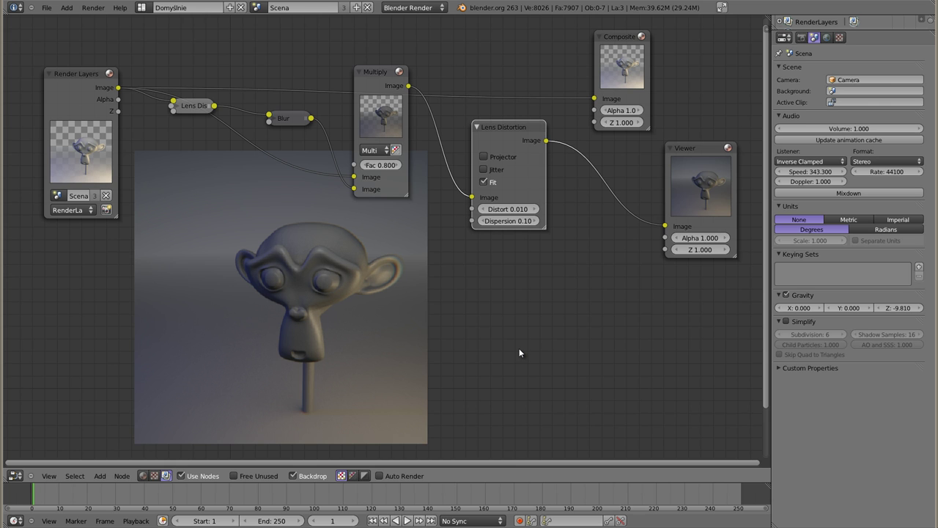